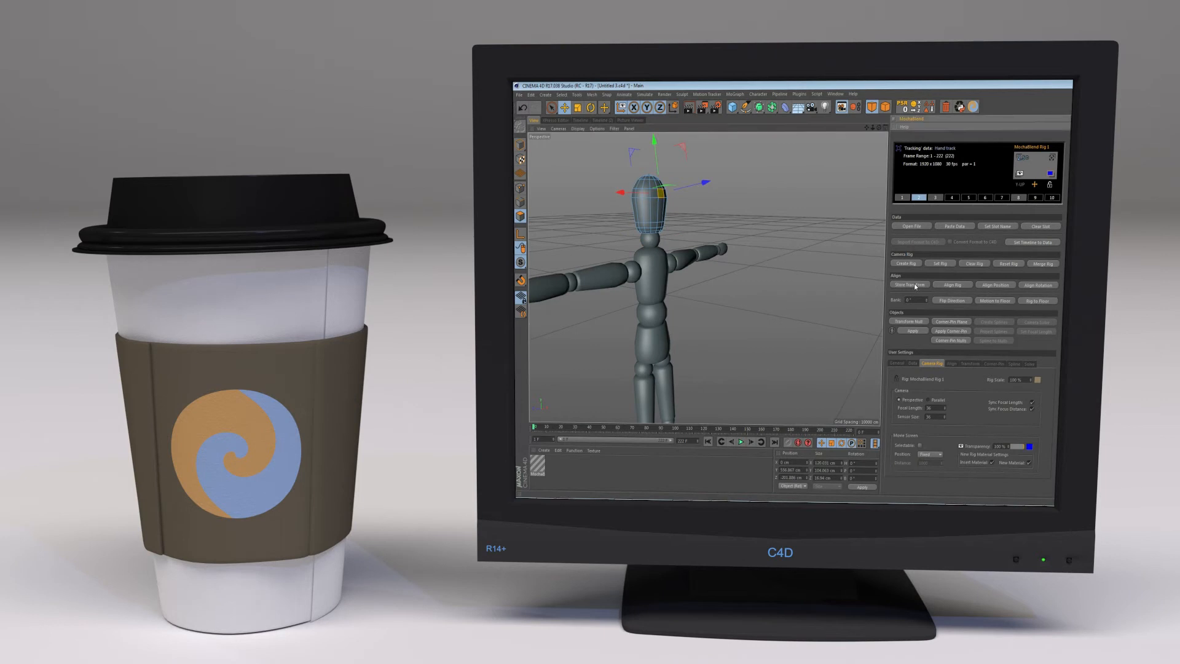
{"action": "left_click", "coordinate": [958, 286]}
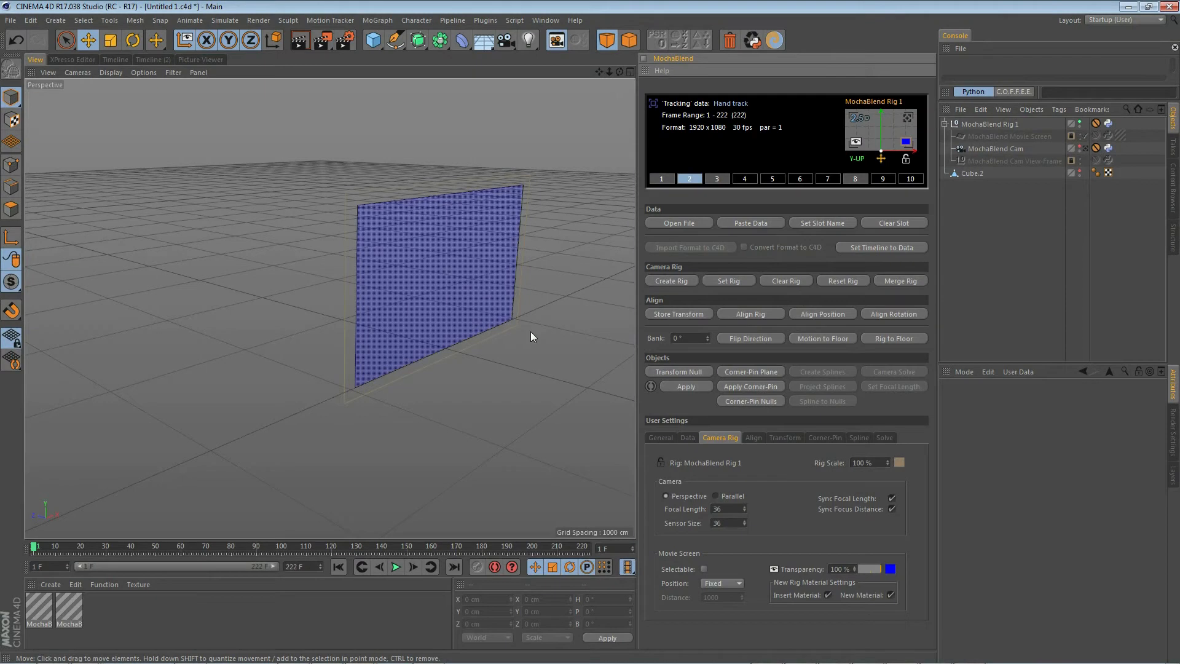
{"action": "left_click", "coordinate": [516, 333]}
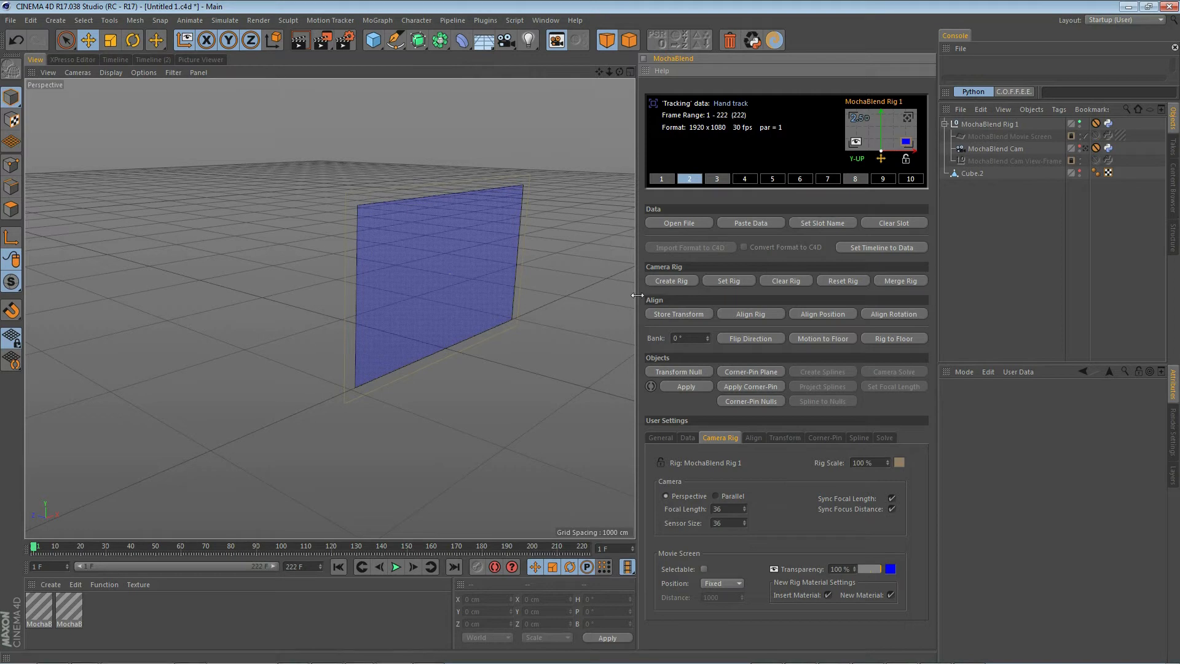
Toggle the rig's up axis and back to Y-UP, and cycle its origin through the lower corner, the centre and the bottom centre
{"action": "left_click", "coordinate": [861, 161]}
{"action": "left_click", "coordinate": [862, 161]}
{"action": "left_click", "coordinate": [883, 159]}
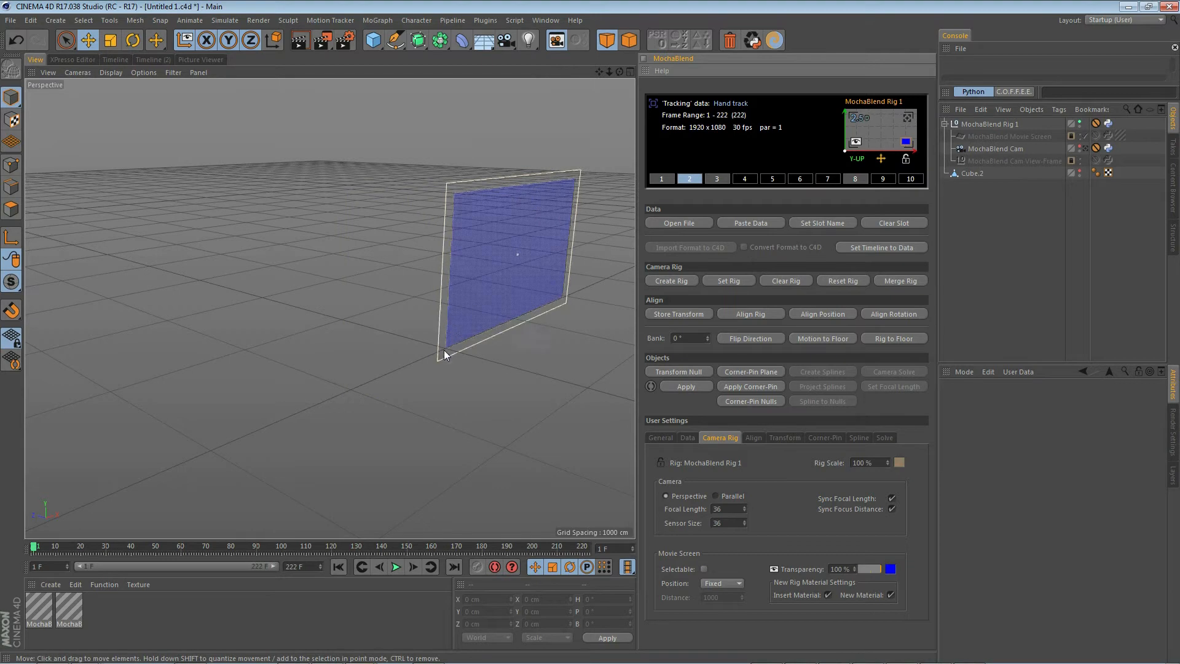
{"action": "left_click", "coordinate": [882, 158]}
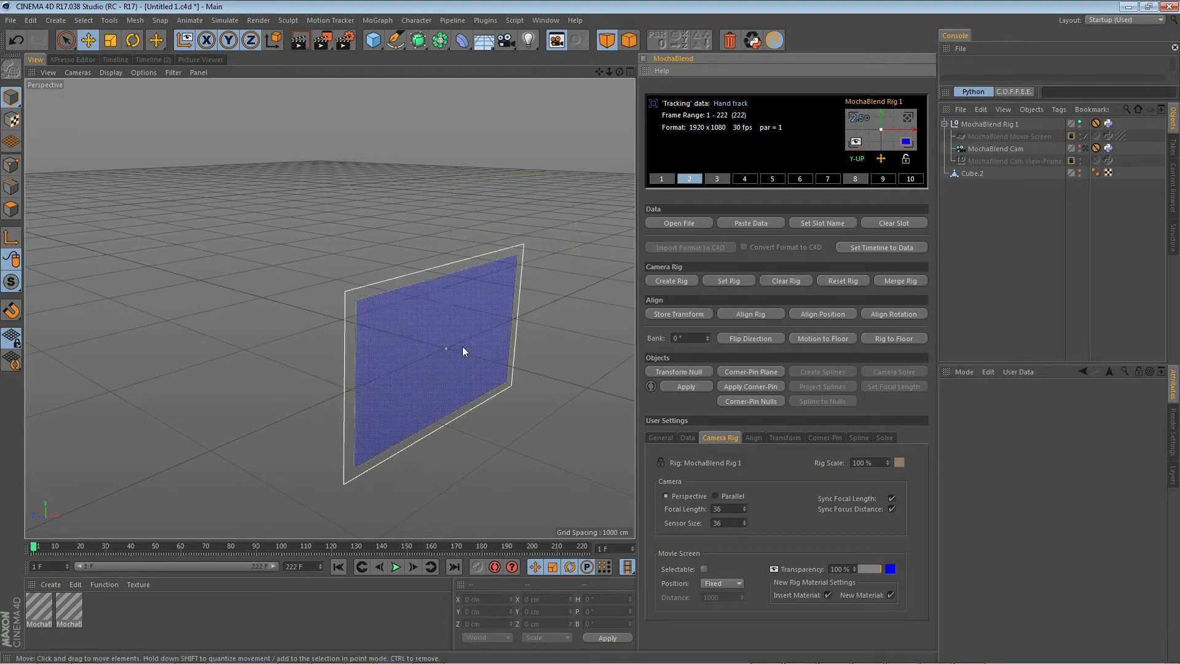
{"action": "left_click", "coordinate": [882, 151]}
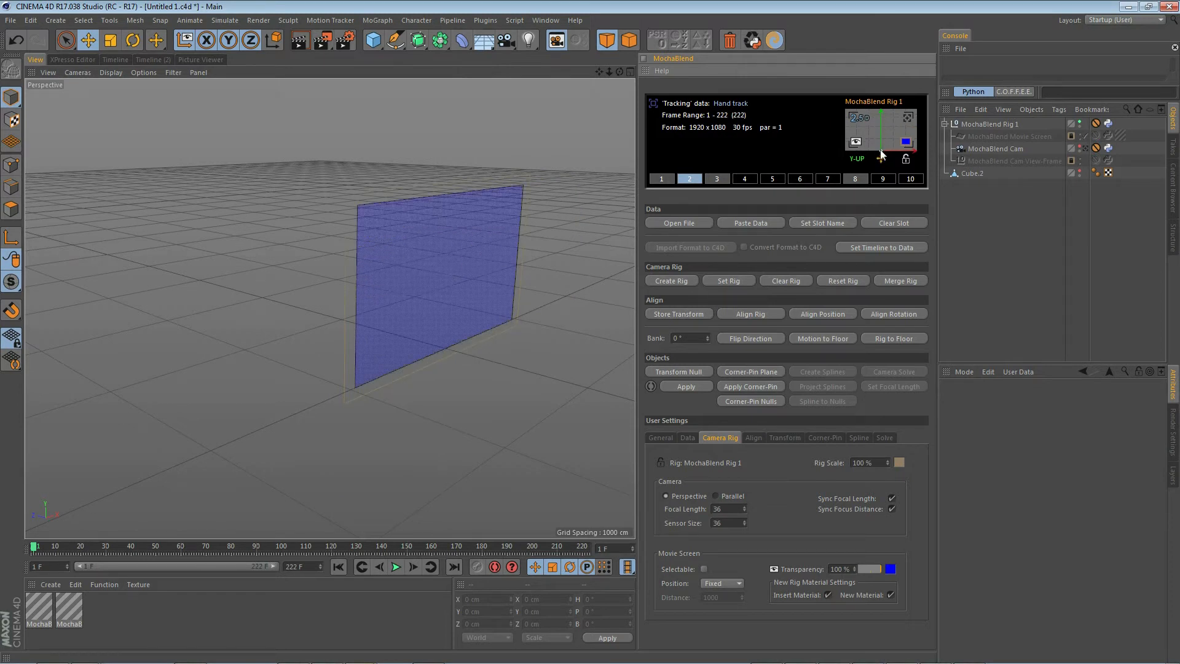
Try the rig in the Z-up orientation with the corner and bottom-centre origins, and try adjusting its rig scale
{"action": "left_click", "coordinate": [858, 159]}
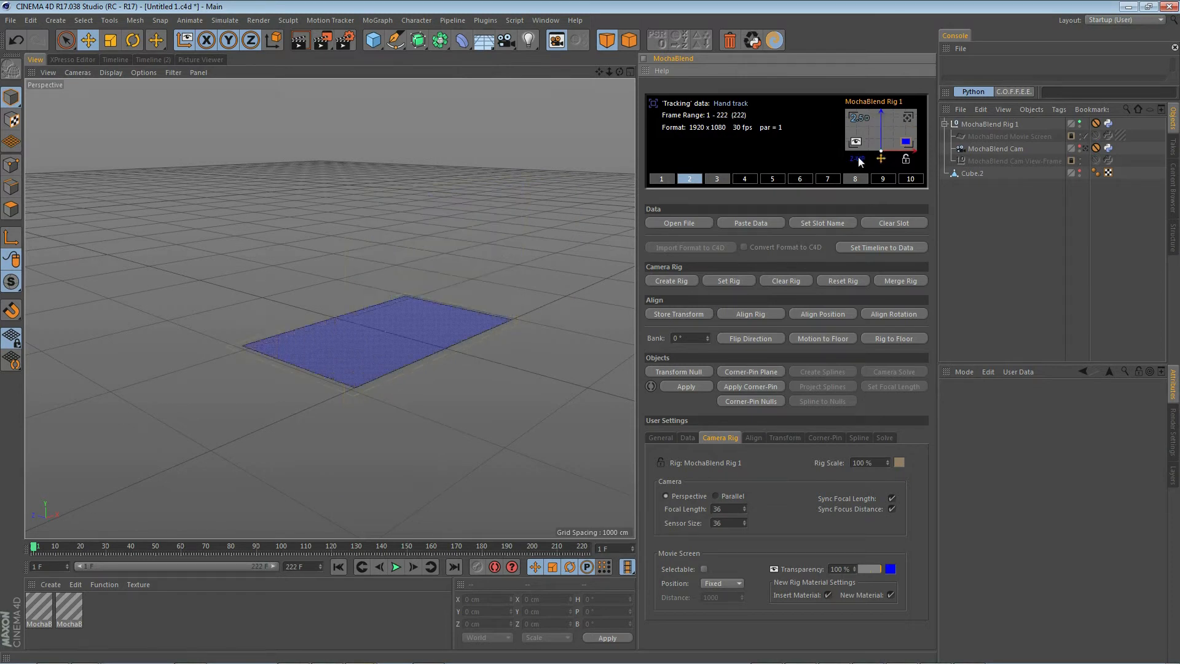
{"action": "left_click", "coordinate": [882, 159]}
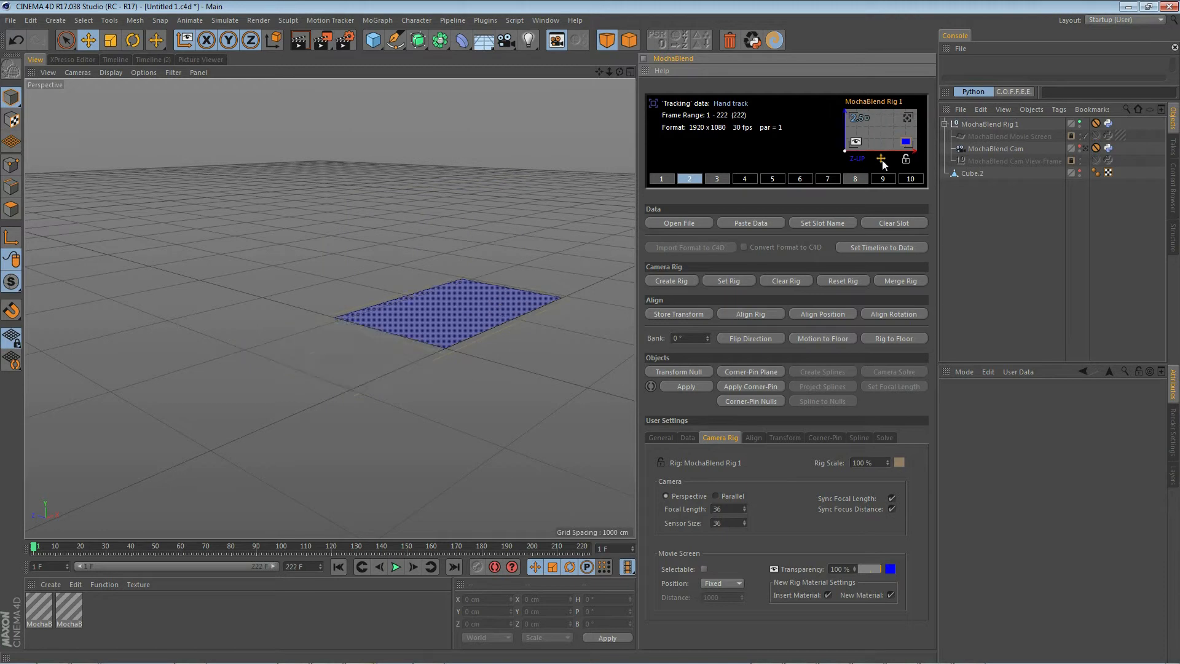
{"action": "left_click", "coordinate": [882, 159]}
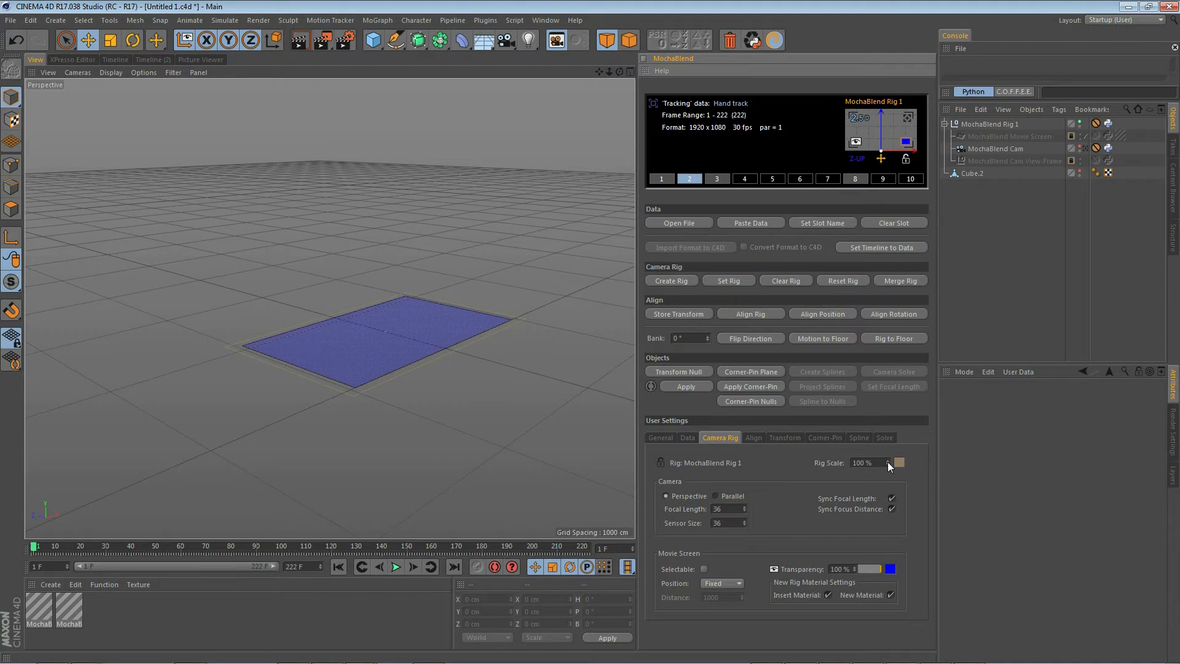
{"action": "mouse_move", "coordinate": [887, 462]}
{"action": "left_mouse_down"}
{"action": "mouse_move", "coordinate": [891, 399]}
{"action": "mouse_move", "coordinate": [888, 495]}
{"action": "mouse_move", "coordinate": [889, 462]}
{"action": "left_mouse_up"}
{"action": "left_click", "coordinate": [881, 159]}
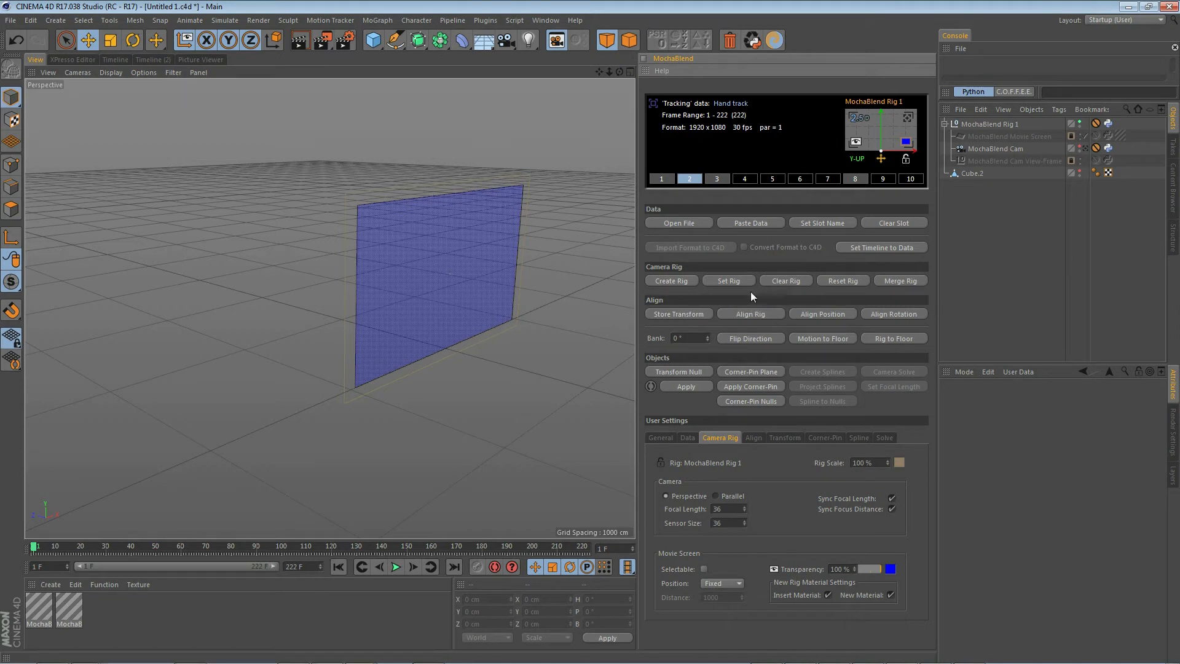
Make Cube.2 visible, store its transform and align the rig to it
{"action": "left_click", "coordinate": [1081, 171]}
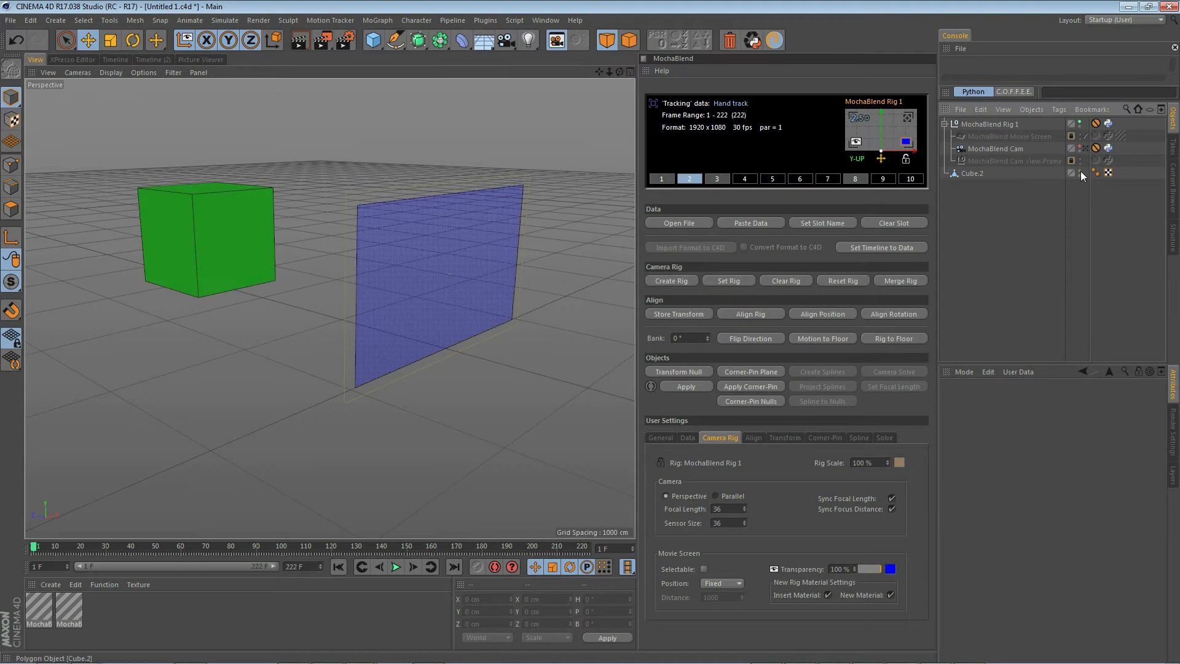
{"action": "left_click", "coordinate": [246, 267]}
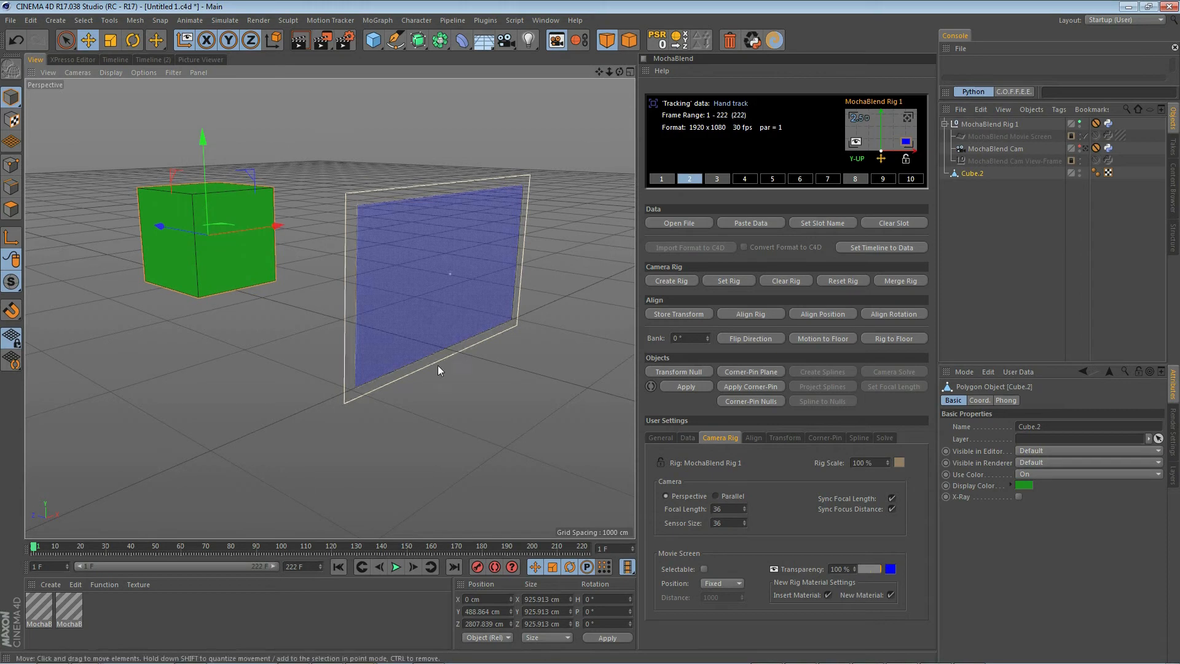
{"action": "left_click", "coordinate": [680, 313]}
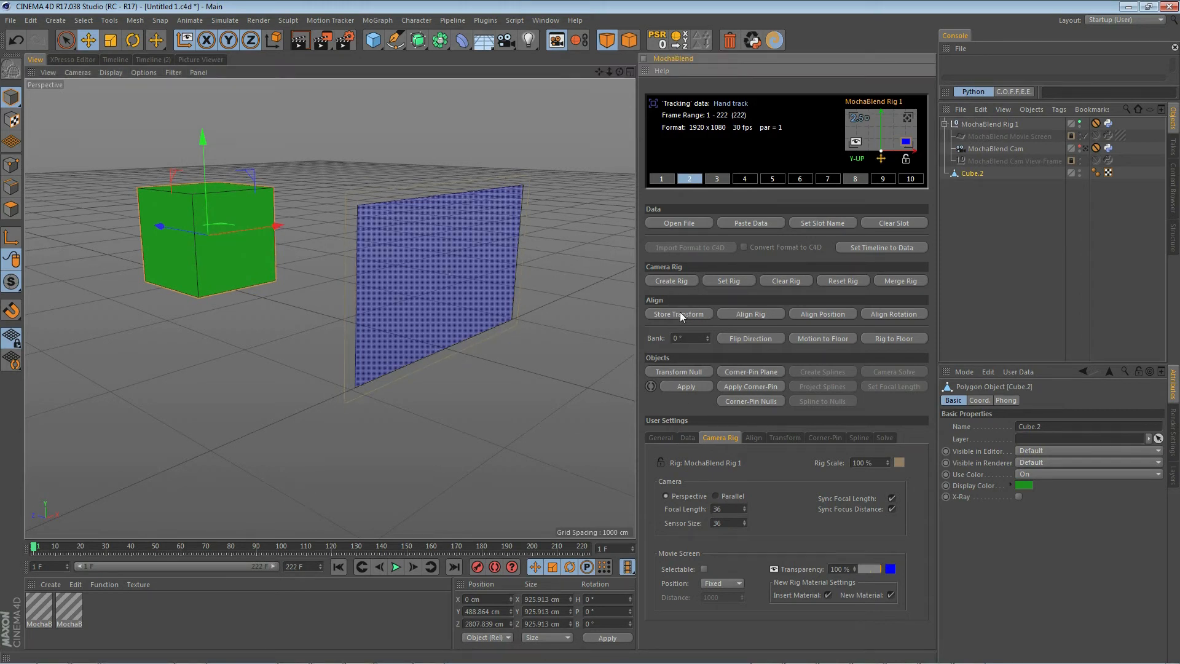
{"action": "left_click", "coordinate": [757, 314]}
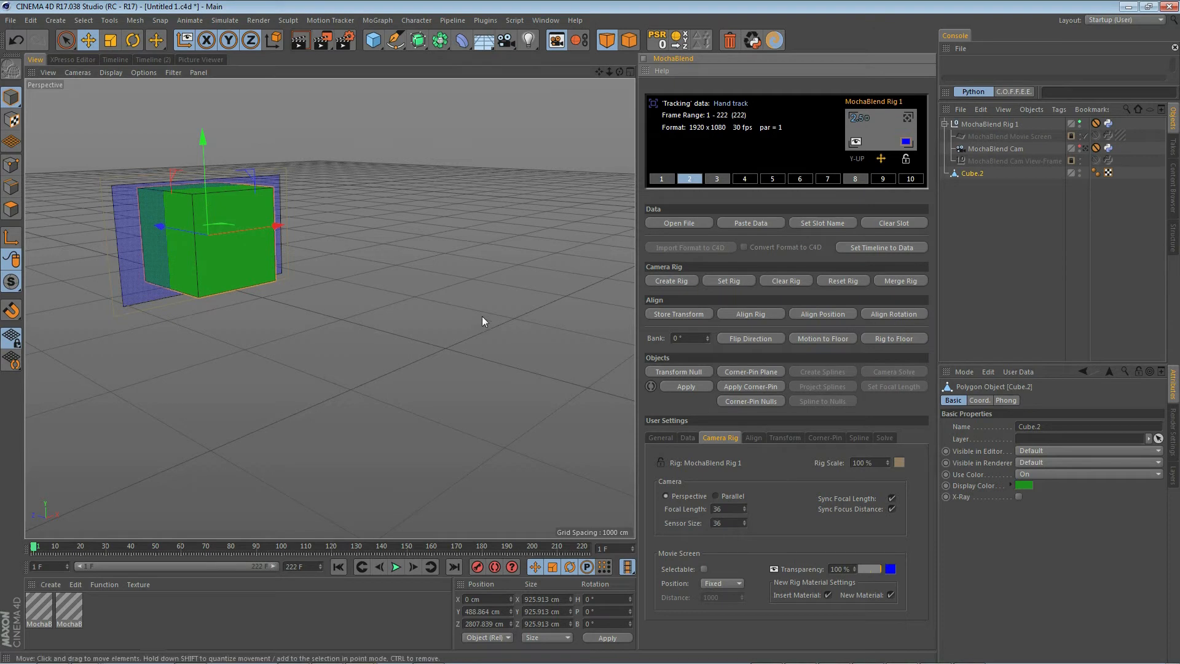
Store the transform of the cube's top front corner point and align the rig to it
{"action": "left_click", "coordinate": [9, 169]}
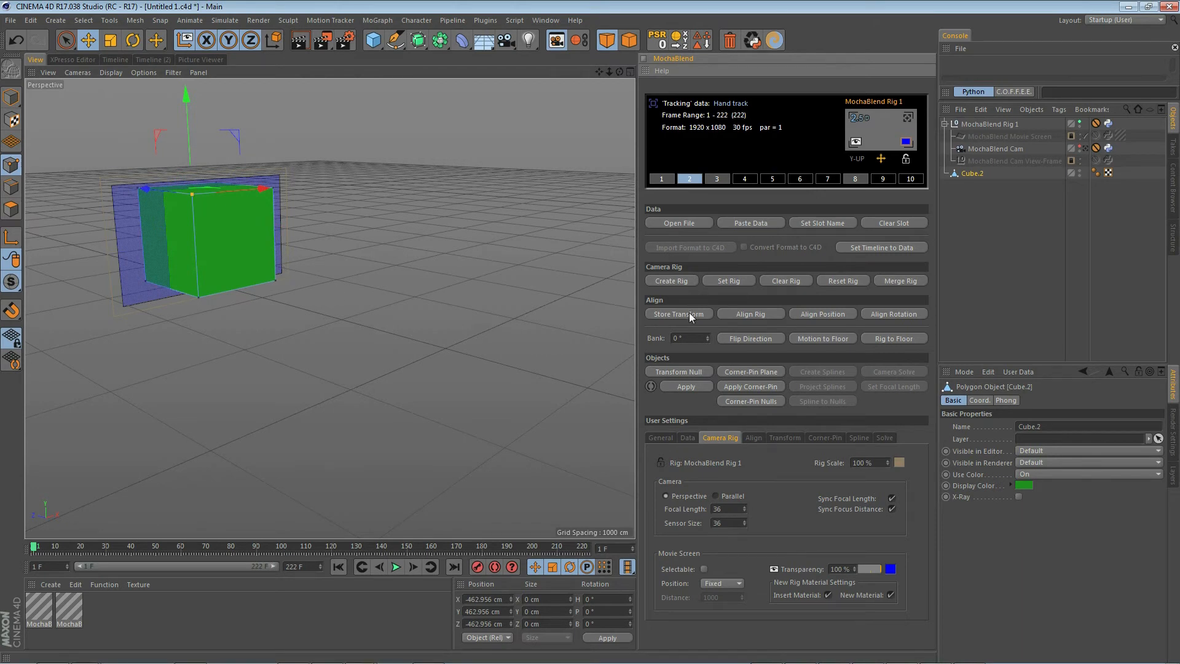
{"action": "left_click", "coordinate": [762, 315]}
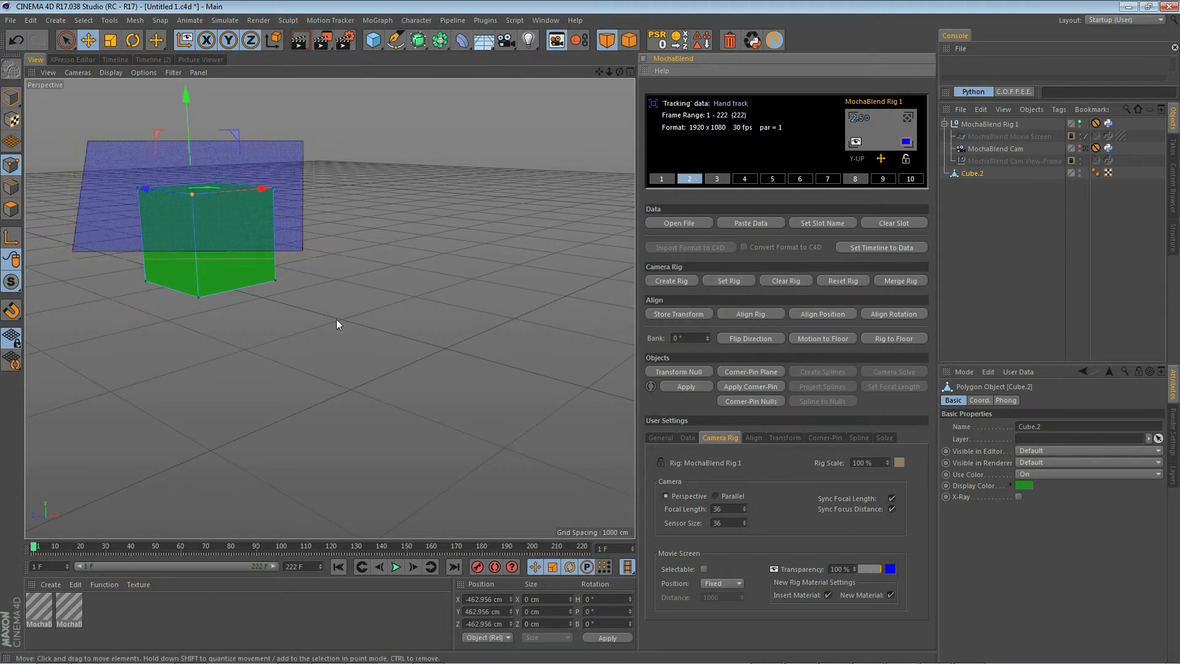
{"action": "left_click_drag", "start_coordinate": [251, 315], "coordinate": [365, 393], "text": "alt"}
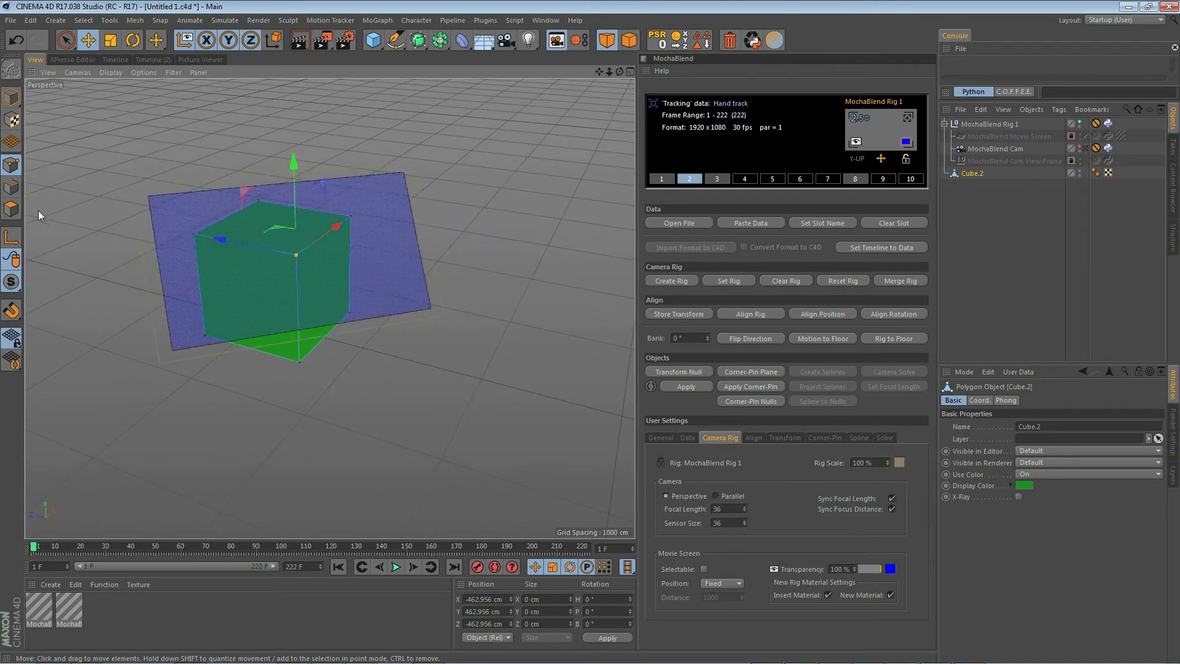
Select the cube's vertical front edge, store its transform and align the rig to it
{"action": "left_click", "coordinate": [11, 186]}
{"action": "left_click", "coordinate": [300, 348]}
{"action": "left_click", "coordinate": [300, 348]}
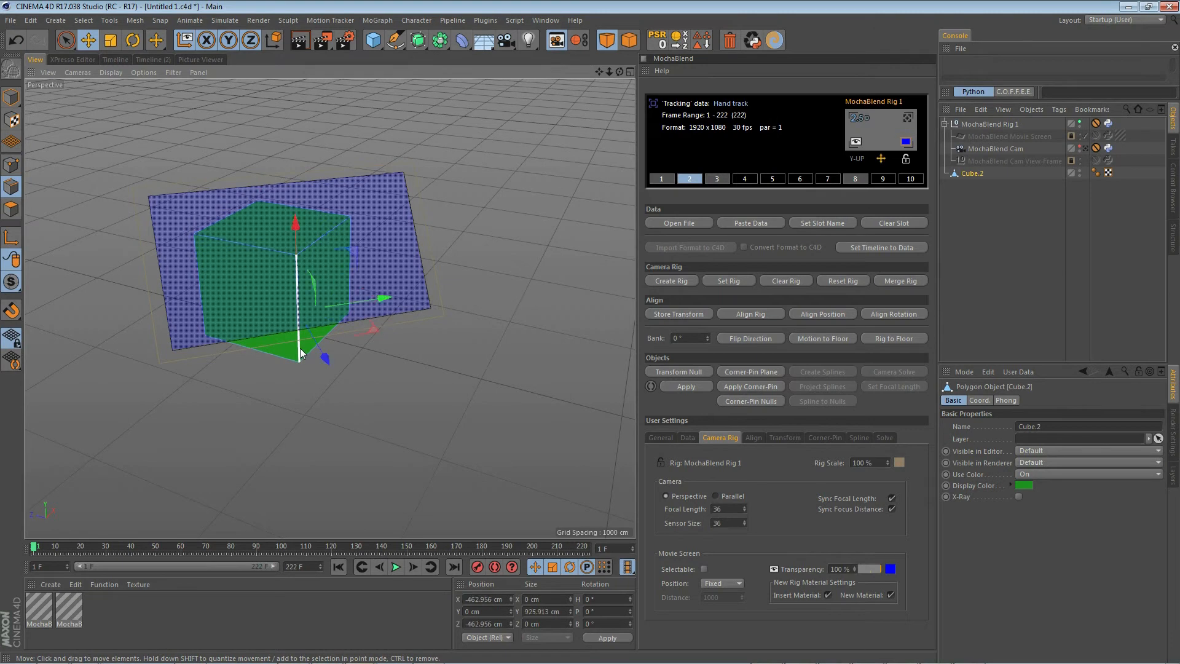
{"action": "left_click", "coordinate": [683, 313]}
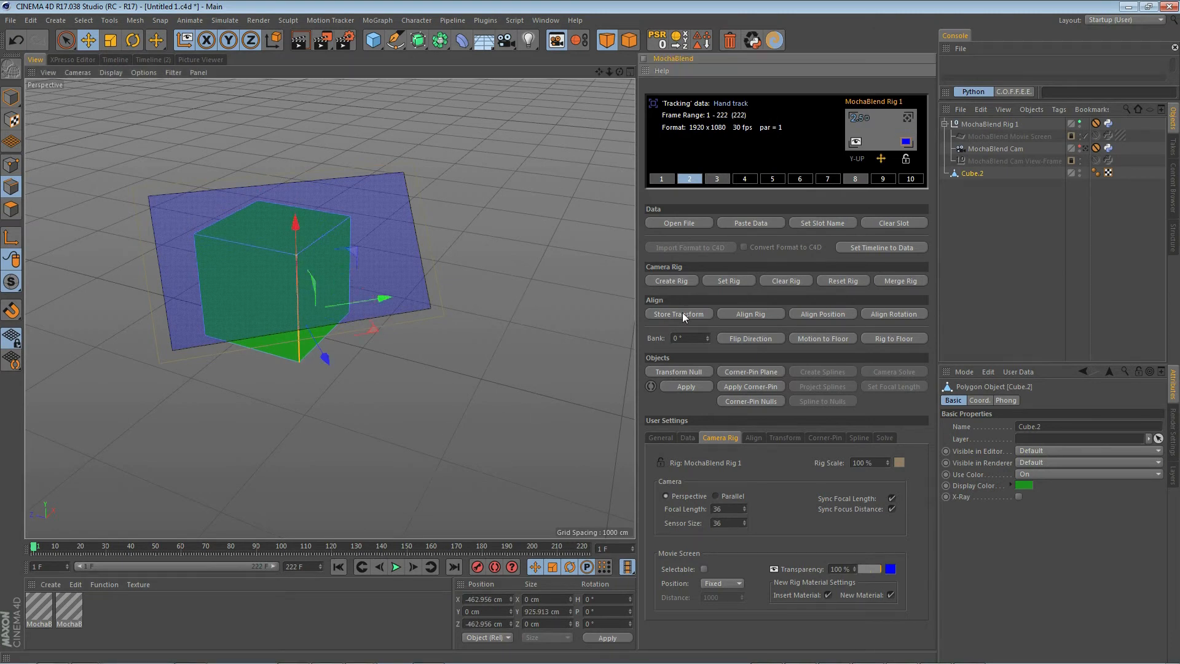
{"action": "left_click", "coordinate": [752, 314]}
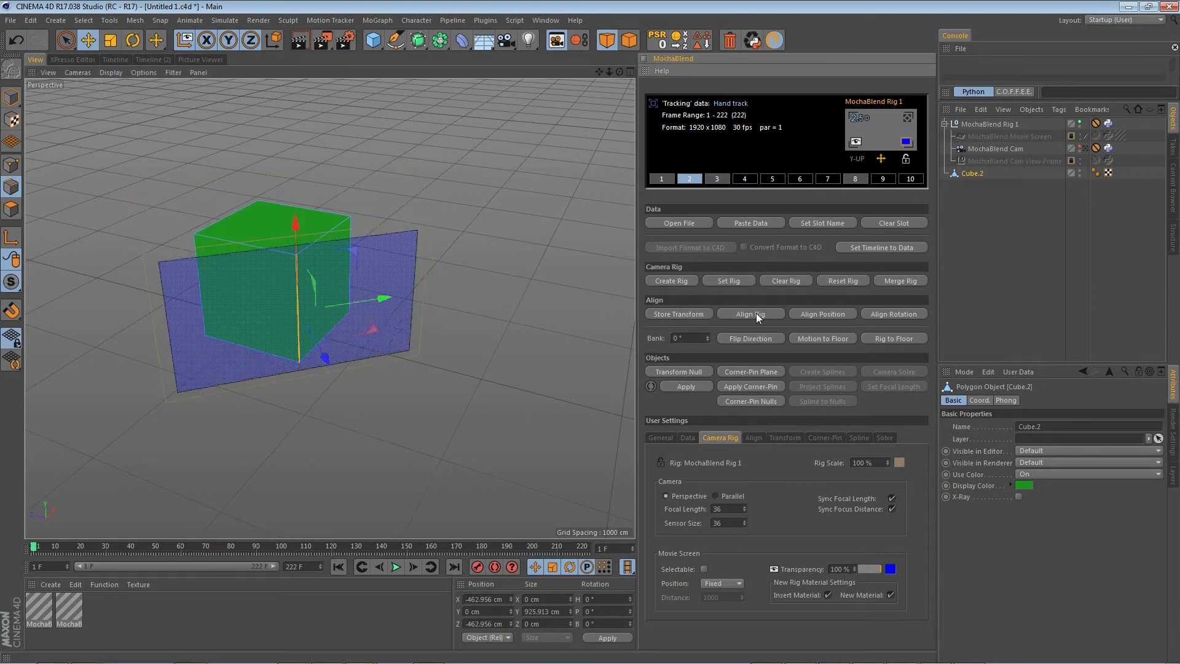
Select the cube's top polygon, store its transform and align the rig to it
{"action": "left_click", "coordinate": [14, 209]}
{"action": "left_click", "coordinate": [268, 229]}
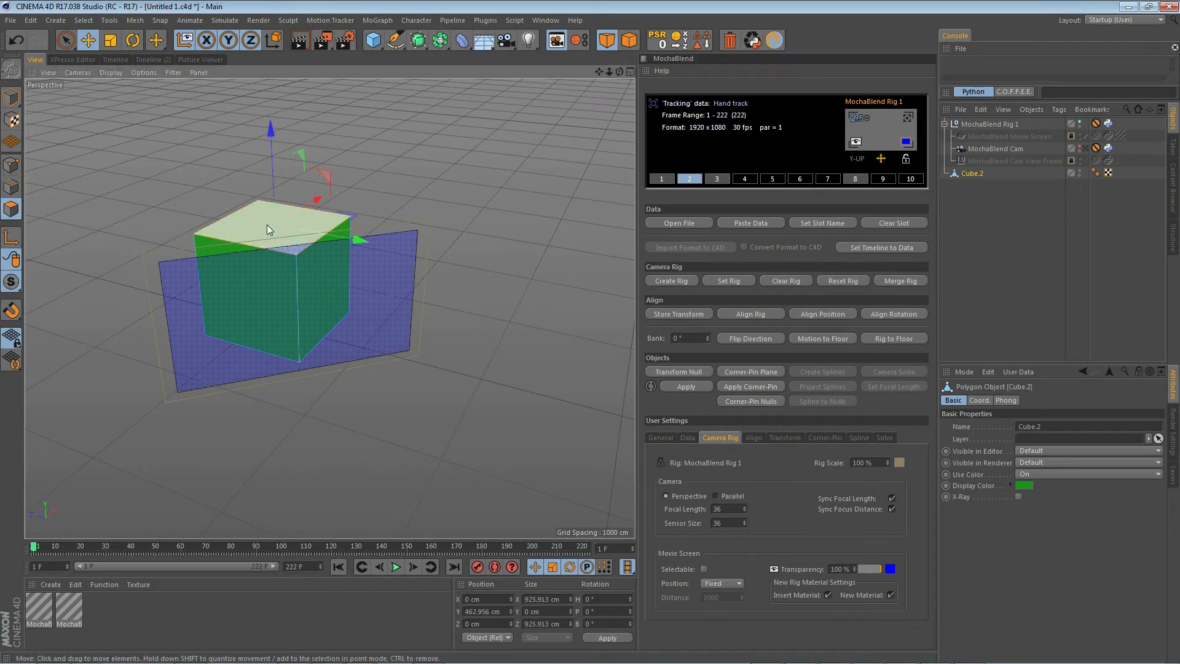
{"action": "left_click", "coordinate": [679, 315]}
{"action": "left_click", "coordinate": [758, 312]}
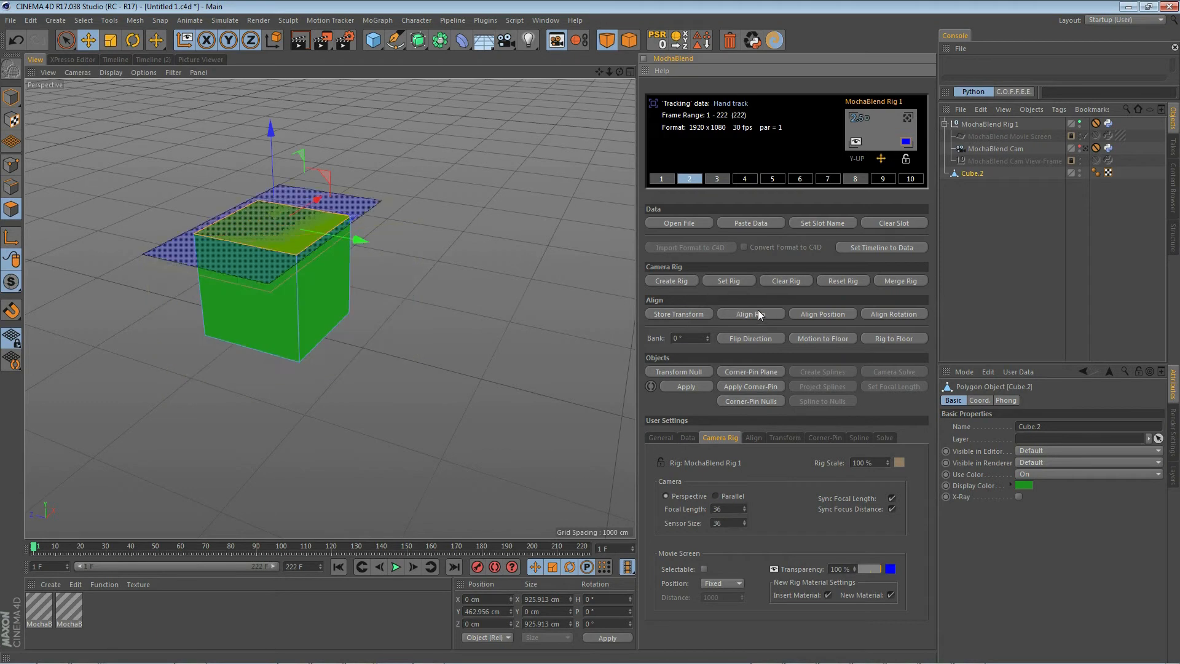
Show the MochaBlend Cam in the viewport and align the rig to the cube's top corner point
{"action": "left_click", "coordinate": [1080, 146]}
{"action": "right_click_drag", "start_coordinate": [339, 405], "coordinate": [322, 411], "text": "alt"}
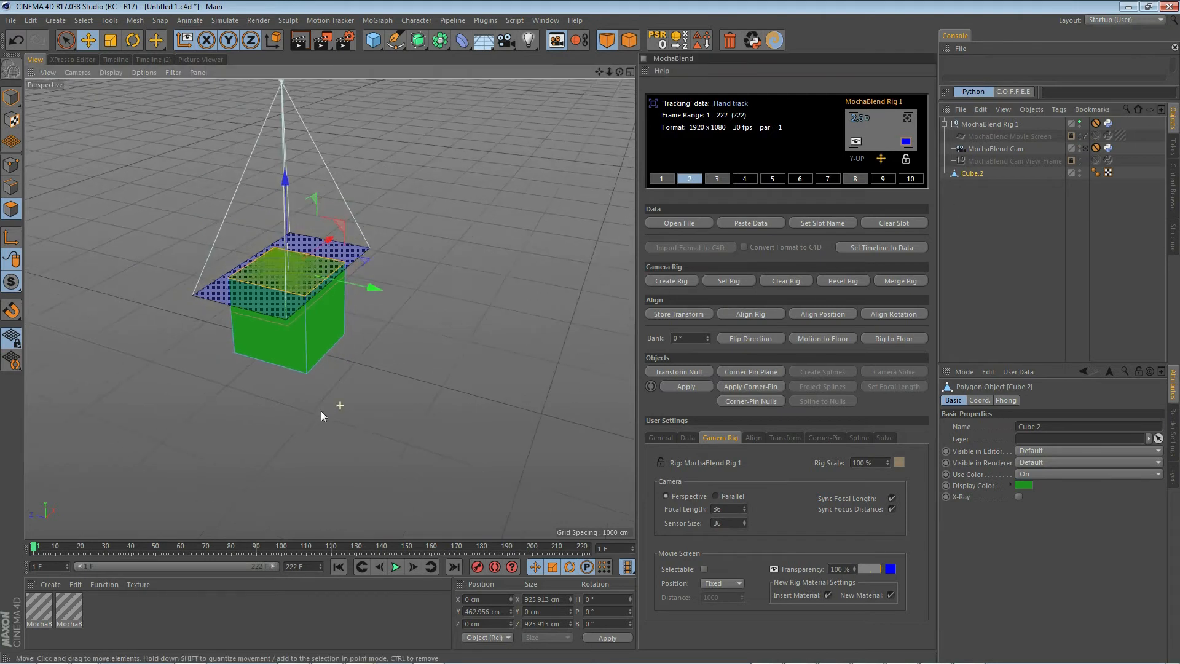
{"action": "left_click_drag", "start_coordinate": [320, 401], "coordinate": [327, 372], "text": "alt"}
{"action": "scroll", "coordinate": [332, 373], "scroll_direction": "up", "scroll_amount": 1}
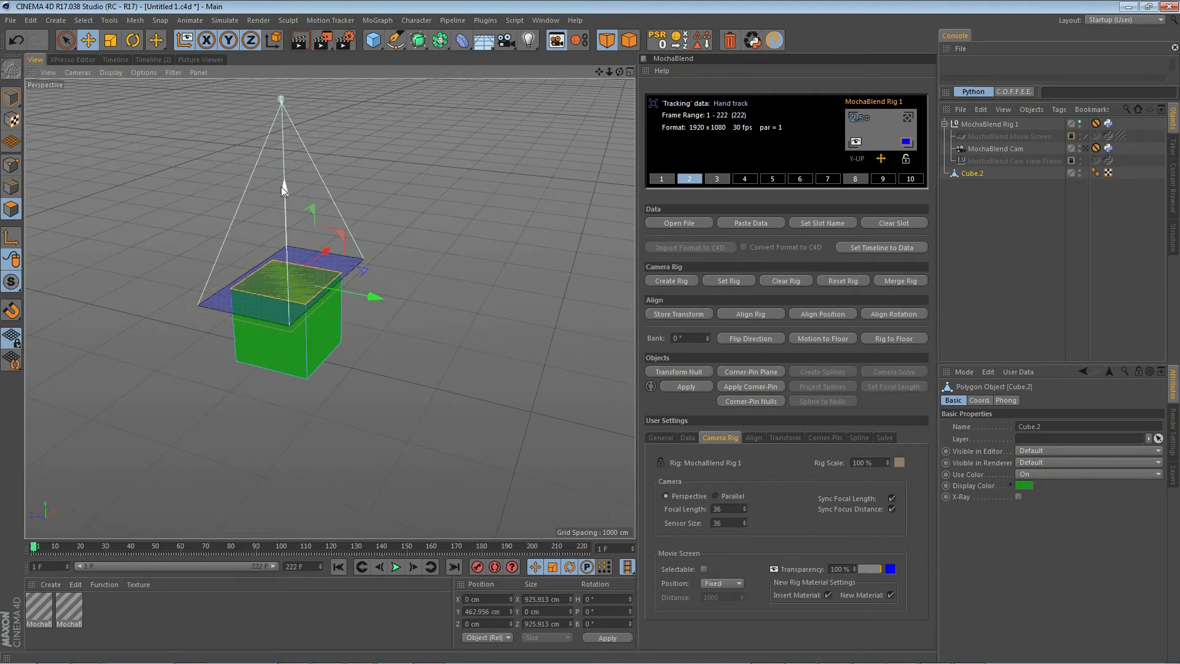
{"action": "left_click", "coordinate": [11, 164]}
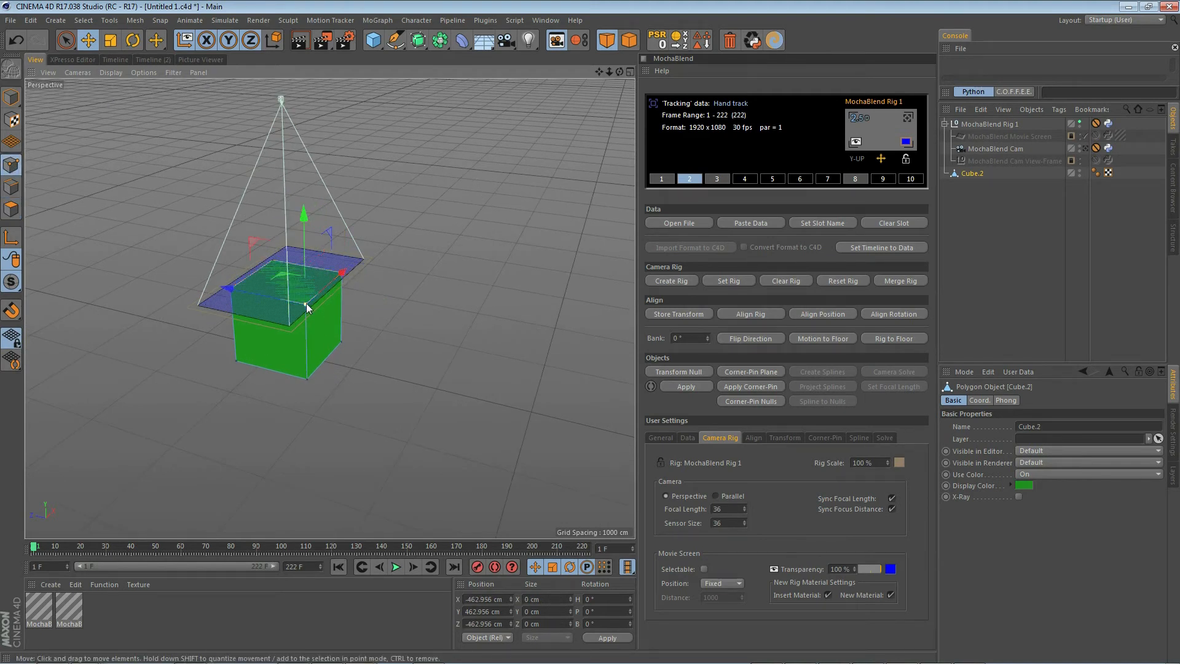
{"action": "left_click", "coordinate": [751, 314]}
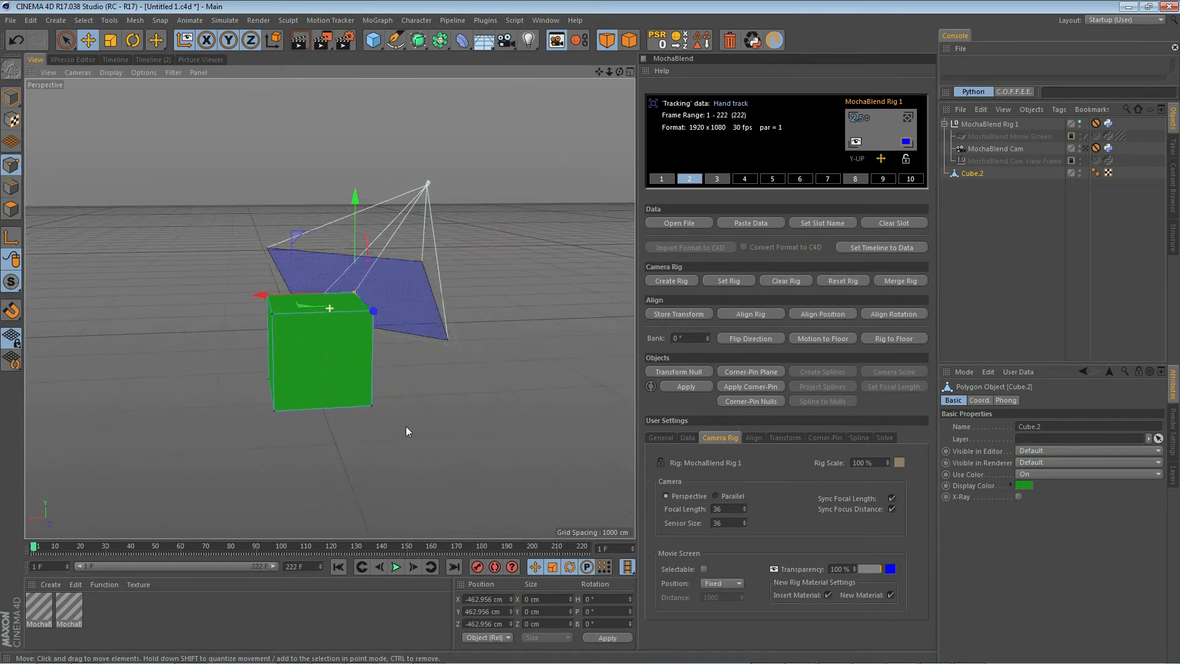
Flip the rig's direction to the opposite side of the cube's corner and back again
{"action": "left_click", "coordinate": [732, 313]}
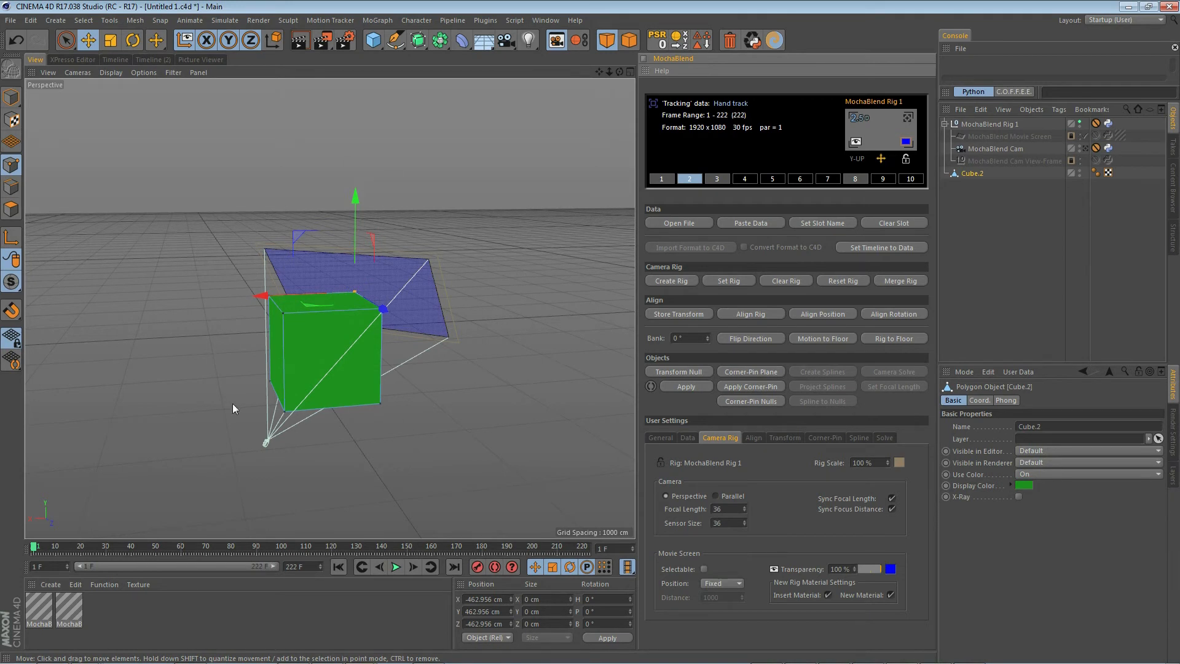
{"action": "left_click", "coordinate": [761, 339]}
{"action": "left_click_drag", "start_coordinate": [523, 390], "coordinate": [397, 415], "text": "alt"}
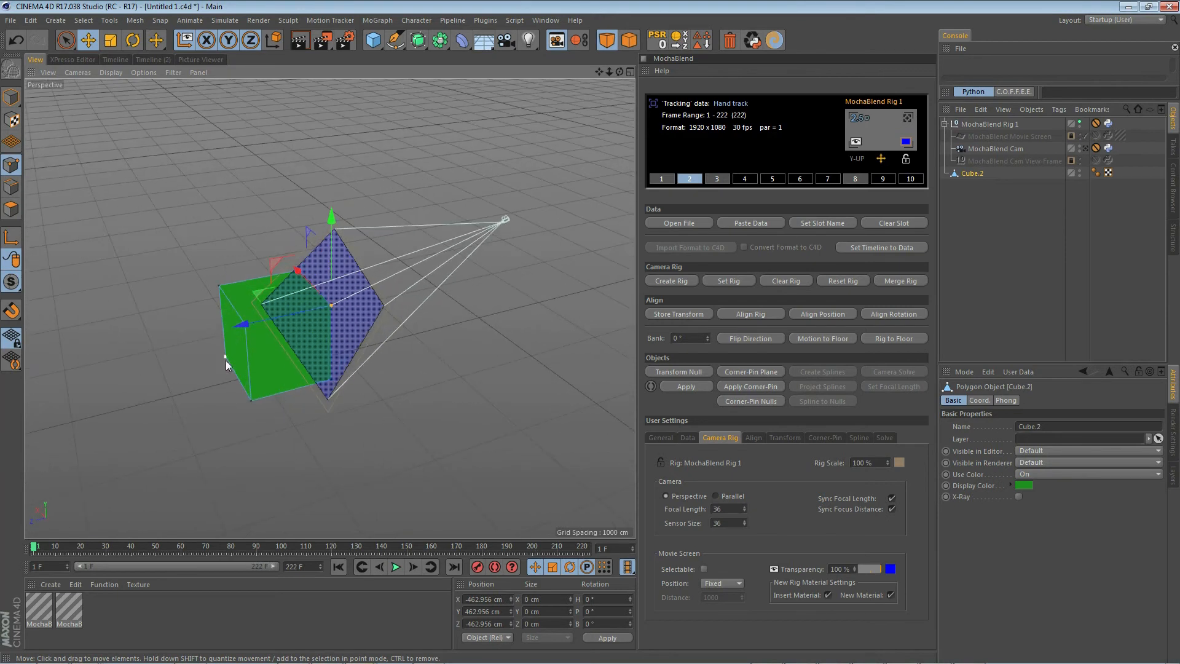
Select MochaBlend Rig 1 and move it away from the cube along its Z axis to about X -1086, Y 1575, Z 1722 cm
{"action": "left_click", "coordinate": [11, 98]}
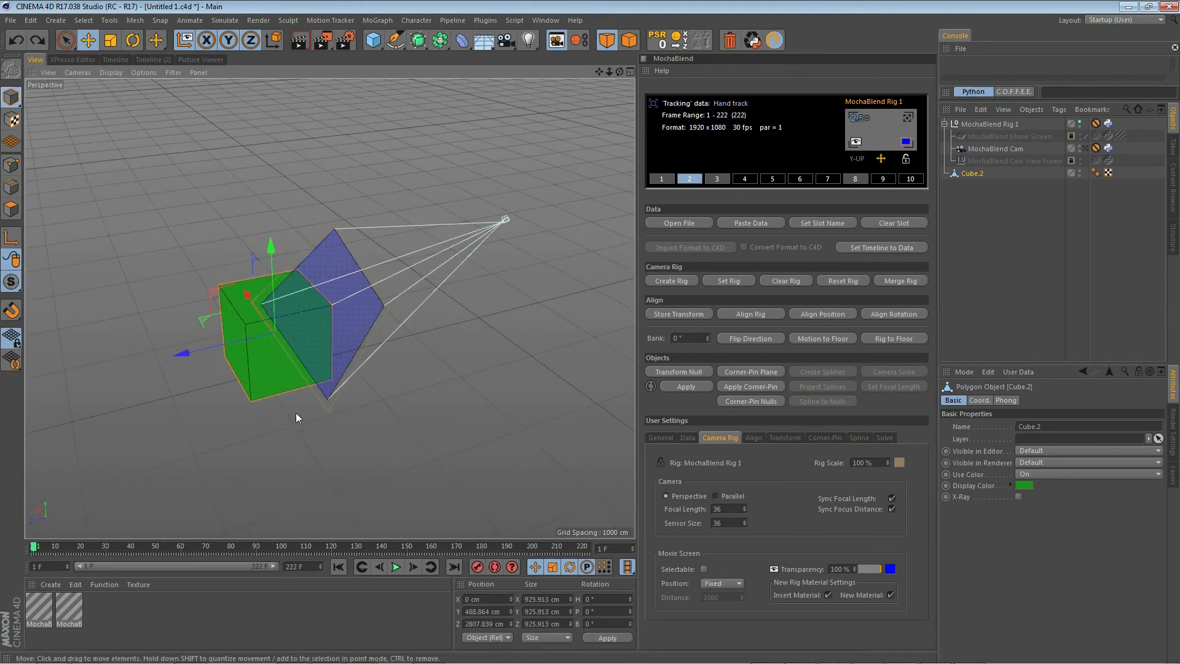
{"action": "left_click", "coordinate": [325, 409]}
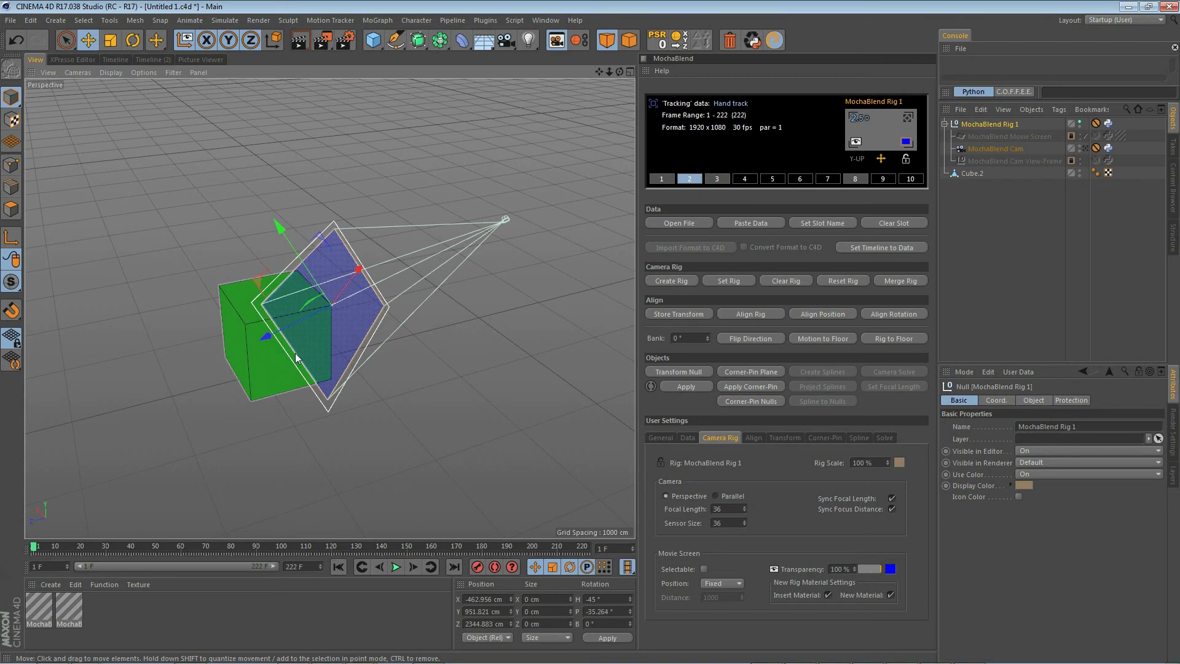
{"action": "left_click_drag", "start_coordinate": [263, 340], "coordinate": [357, 325]}
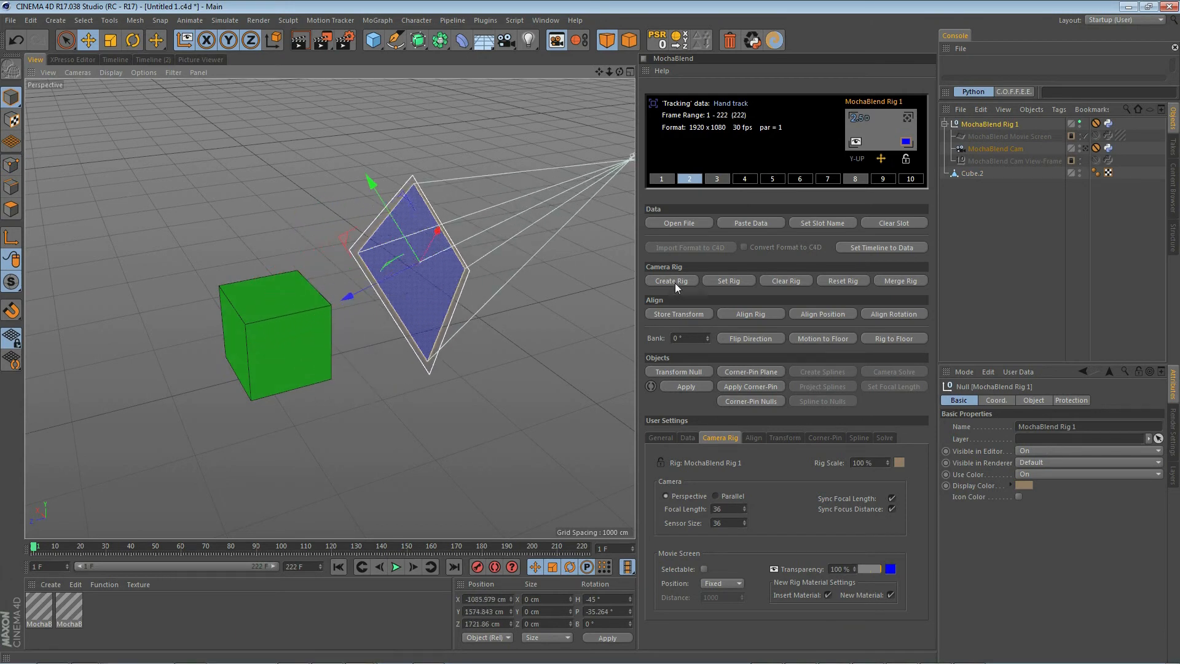
Look through the rig's camera, adjust the rig's bank to 2° and leave the camera view
{"action": "left_click", "coordinate": [908, 118]}
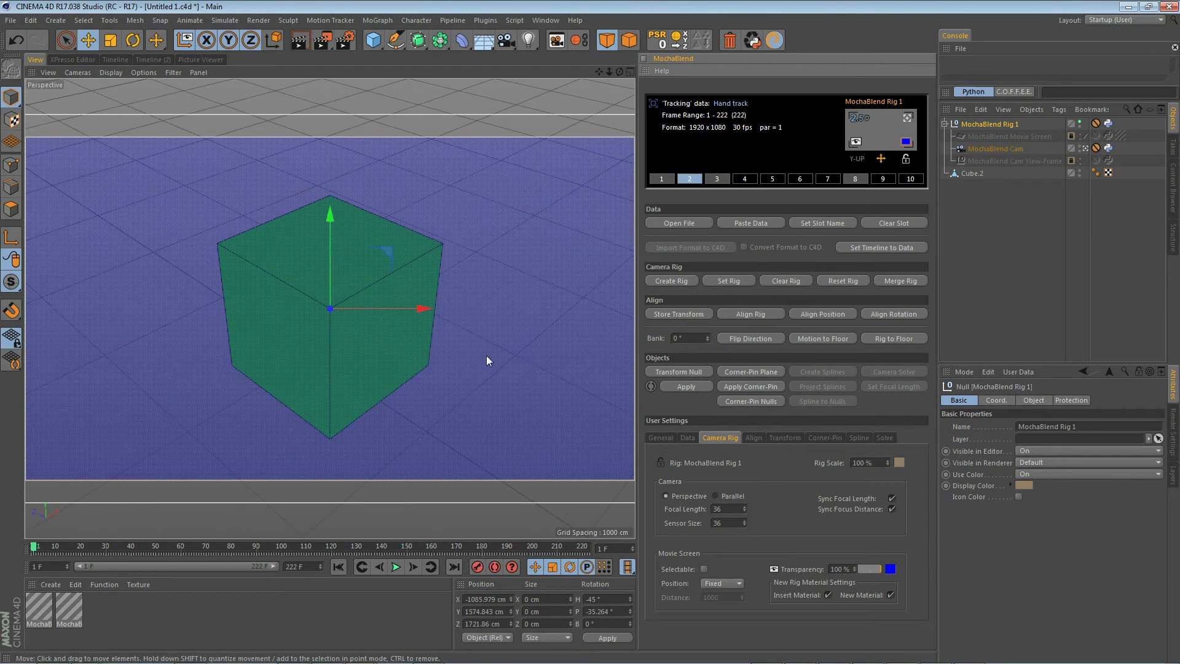
{"action": "mouse_move", "coordinate": [708, 340]}
{"action": "left_mouse_down"}
{"action": "mouse_move", "coordinate": [708, 364]}
{"action": "mouse_move", "coordinate": [709, 326]}
{"action": "mouse_move", "coordinate": [708, 343]}
{"action": "left_mouse_up"}
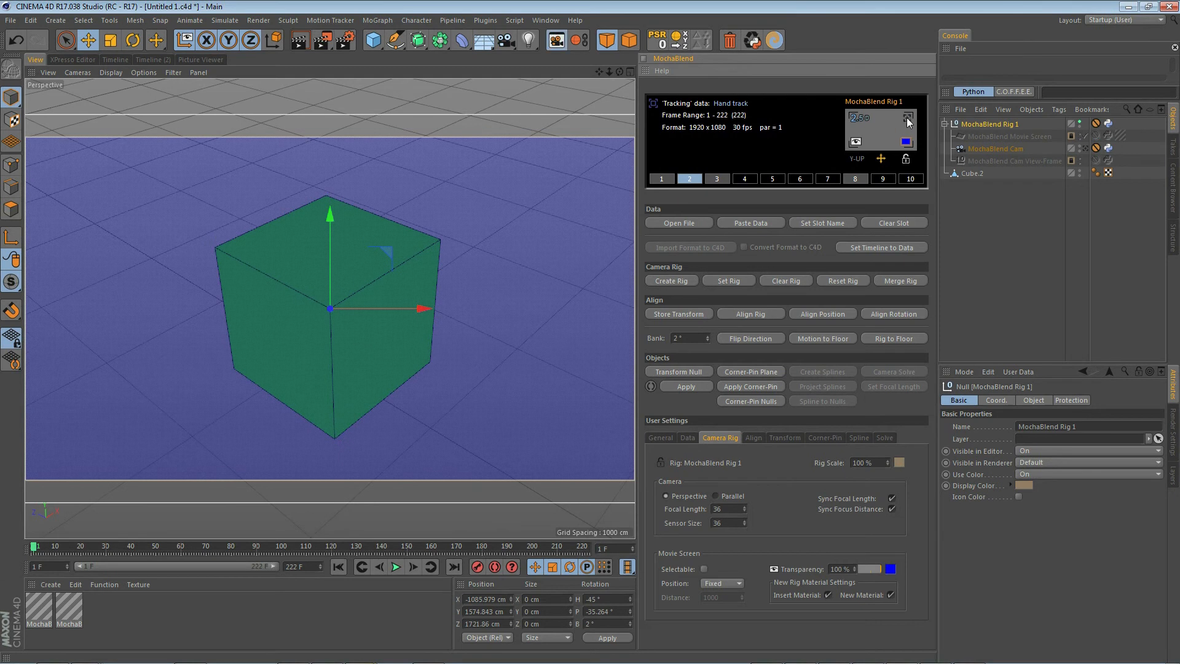
{"action": "left_click", "coordinate": [907, 118]}
{"action": "mouse_move", "coordinate": [708, 338]}
{"action": "left_mouse_down"}
{"action": "mouse_move", "coordinate": [708, 321]}
{"action": "mouse_move", "coordinate": [705, 338]}
{"action": "left_mouse_up"}
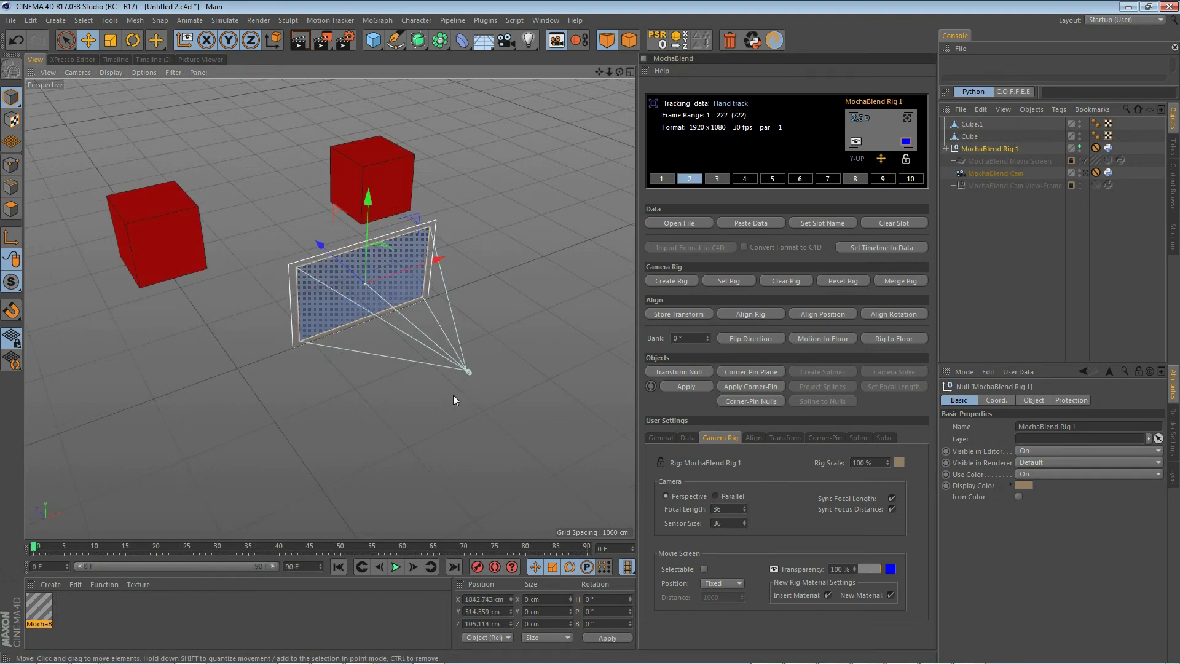
Store the transform of both cubes, align the rig's position midway between them, and compare it with each cube's axis
{"action": "left_click", "coordinate": [173, 226]}
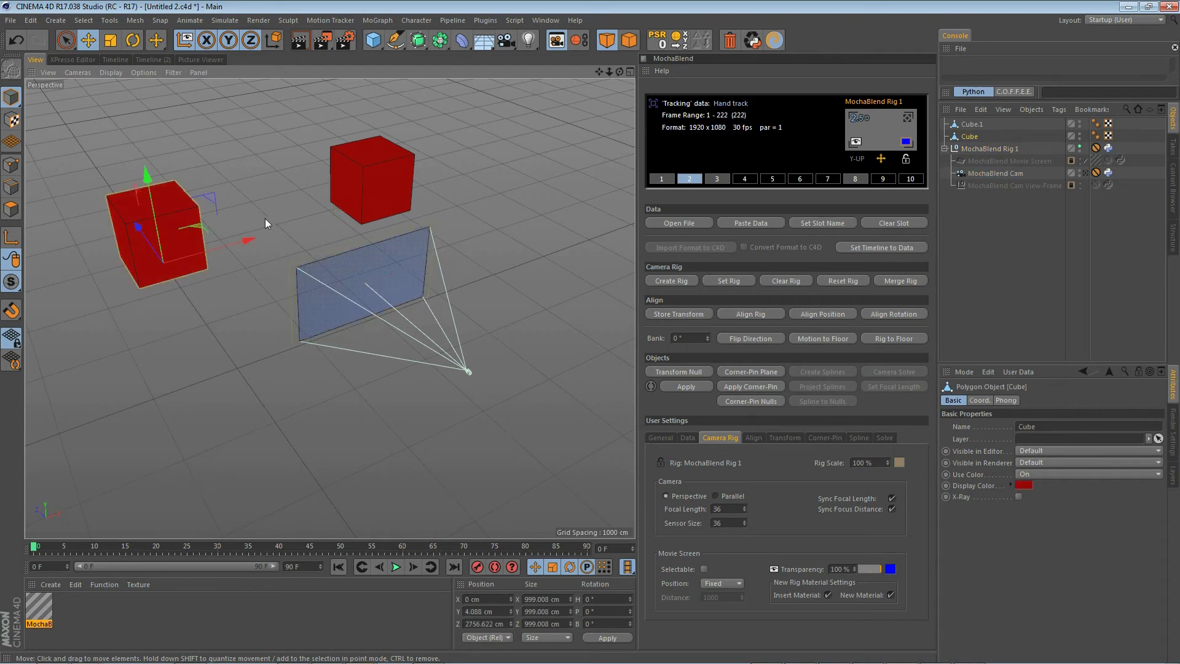
{"action": "left_click", "coordinate": [366, 183], "text": "shift"}
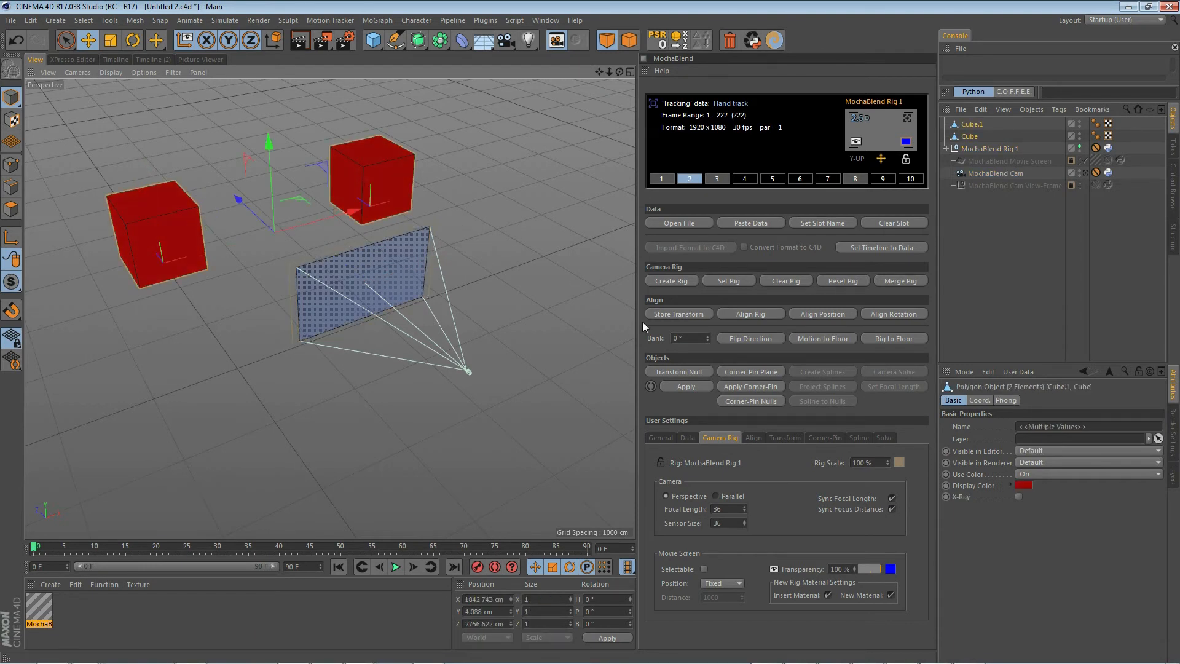
{"action": "left_click", "coordinate": [684, 315]}
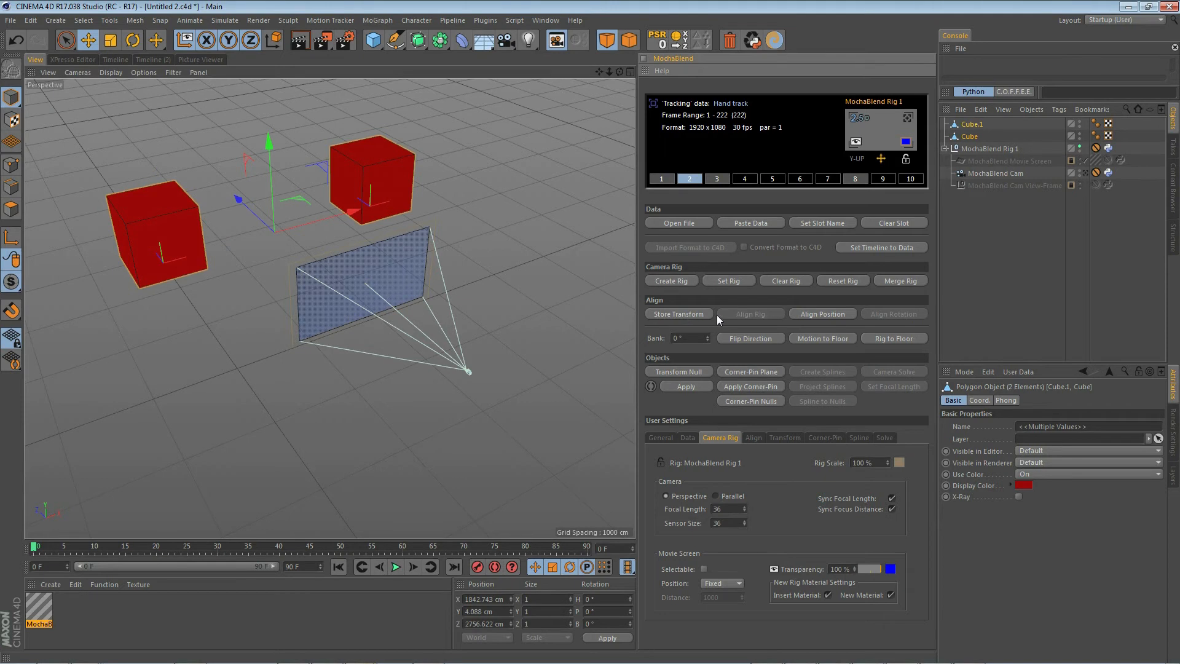
{"action": "left_click", "coordinate": [824, 314]}
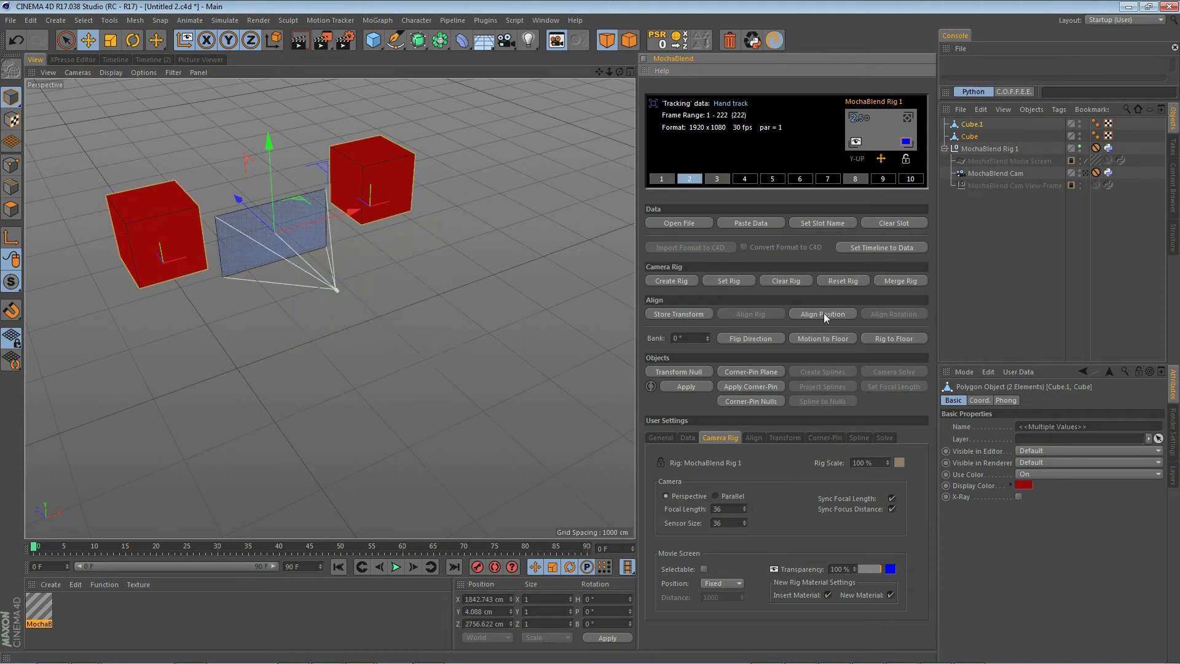
{"action": "left_click_drag", "start_coordinate": [381, 345], "coordinate": [312, 255], "text": "alt"}
{"action": "scroll", "coordinate": [400, 350], "scroll_direction": "up", "scroll_amount": 3}
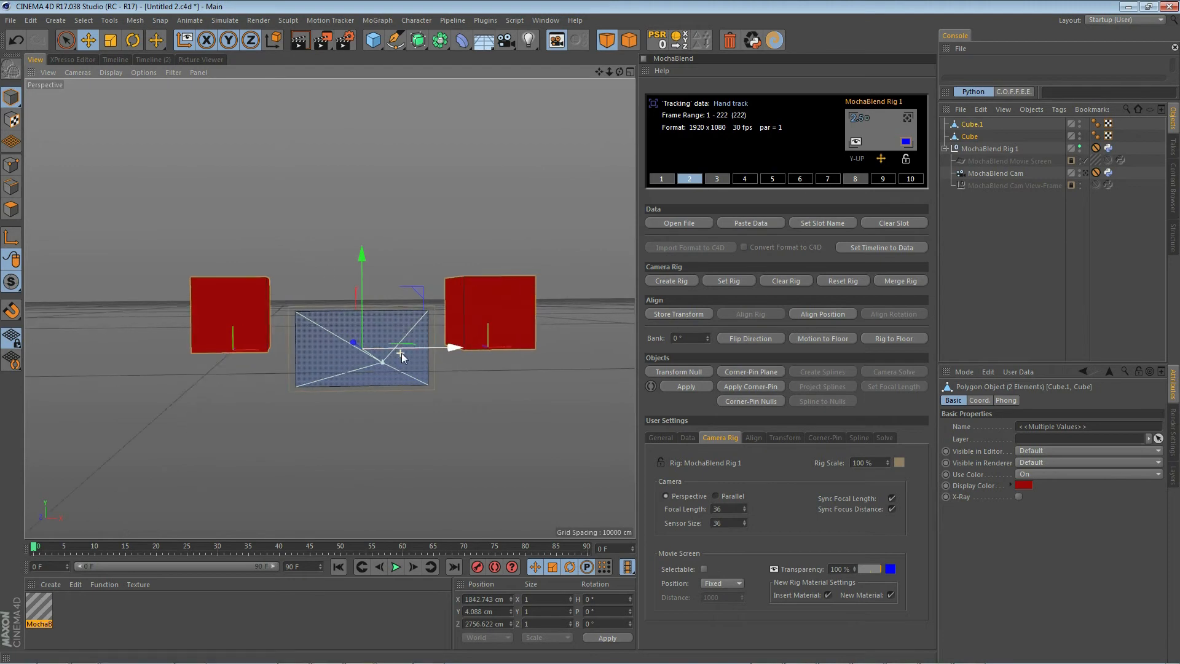
{"action": "left_click", "coordinate": [235, 285]}
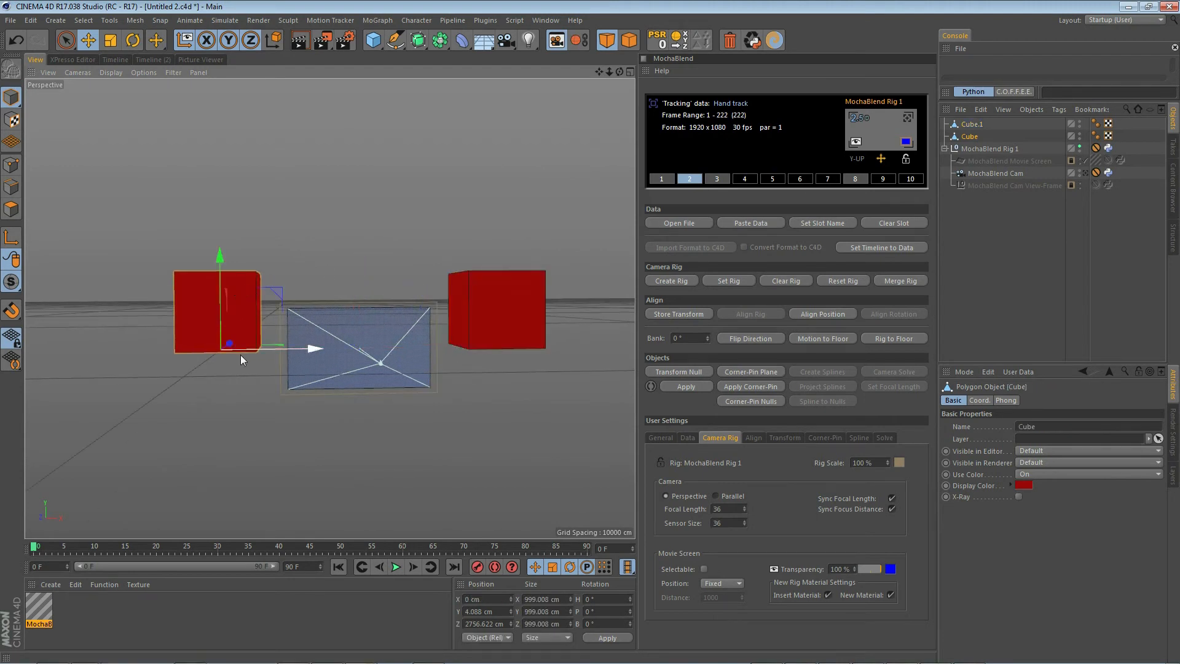
{"action": "left_click", "coordinate": [510, 300]}
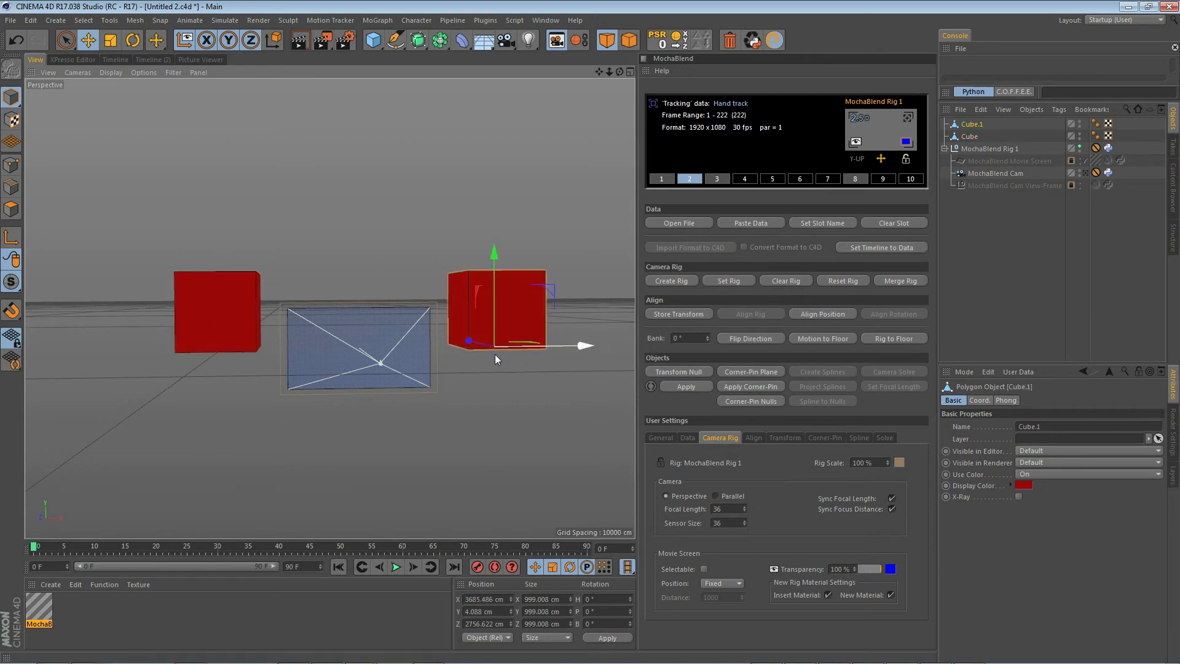
{"action": "left_click_drag", "start_coordinate": [503, 353], "coordinate": [415, 476], "text": "alt"}
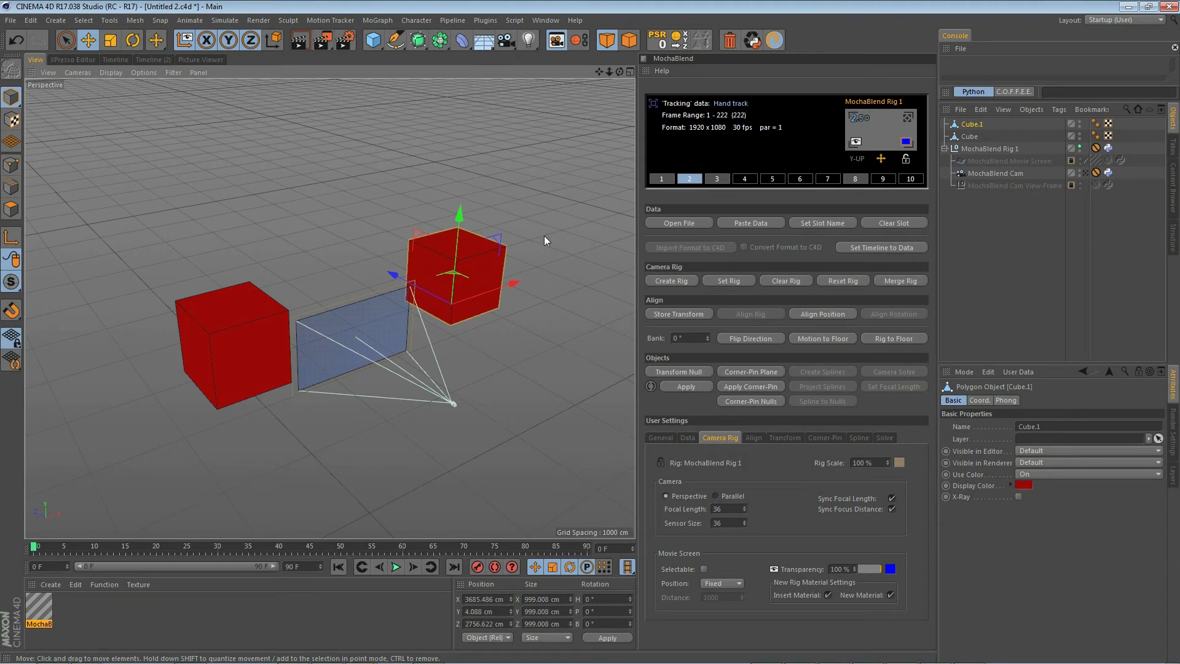
Select one vertical edge on each of the two cubes, store their transform and align the rig to it
{"action": "left_click", "coordinate": [246, 292], "text": "shift"}
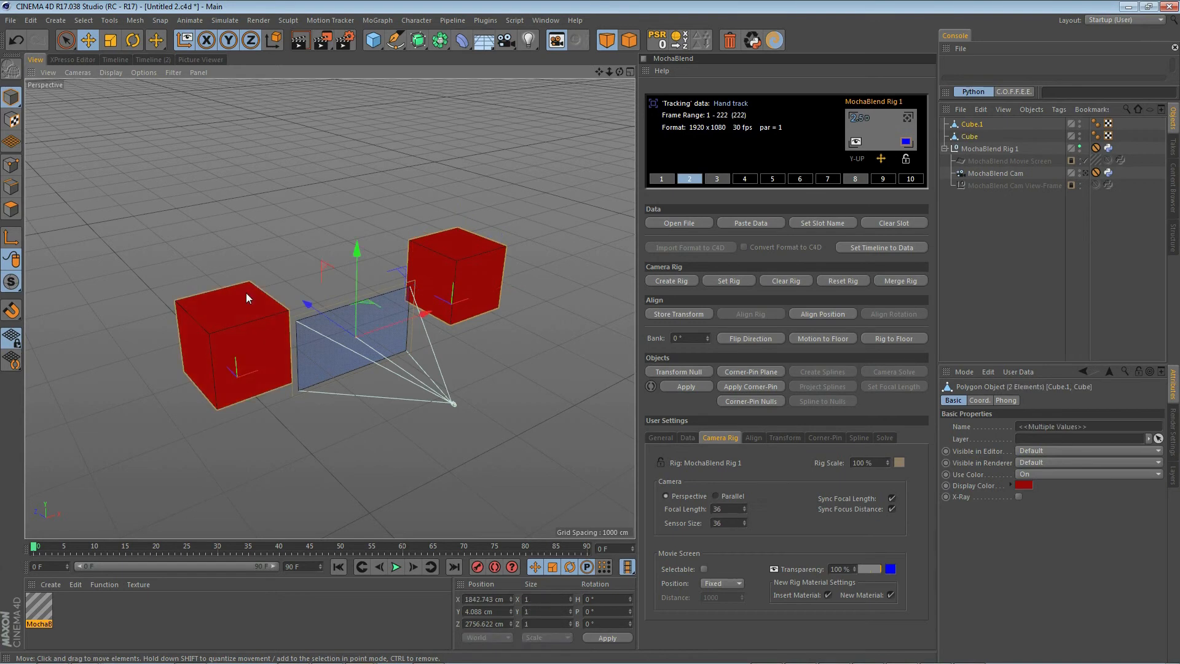
{"action": "left_click", "coordinate": [11, 186]}
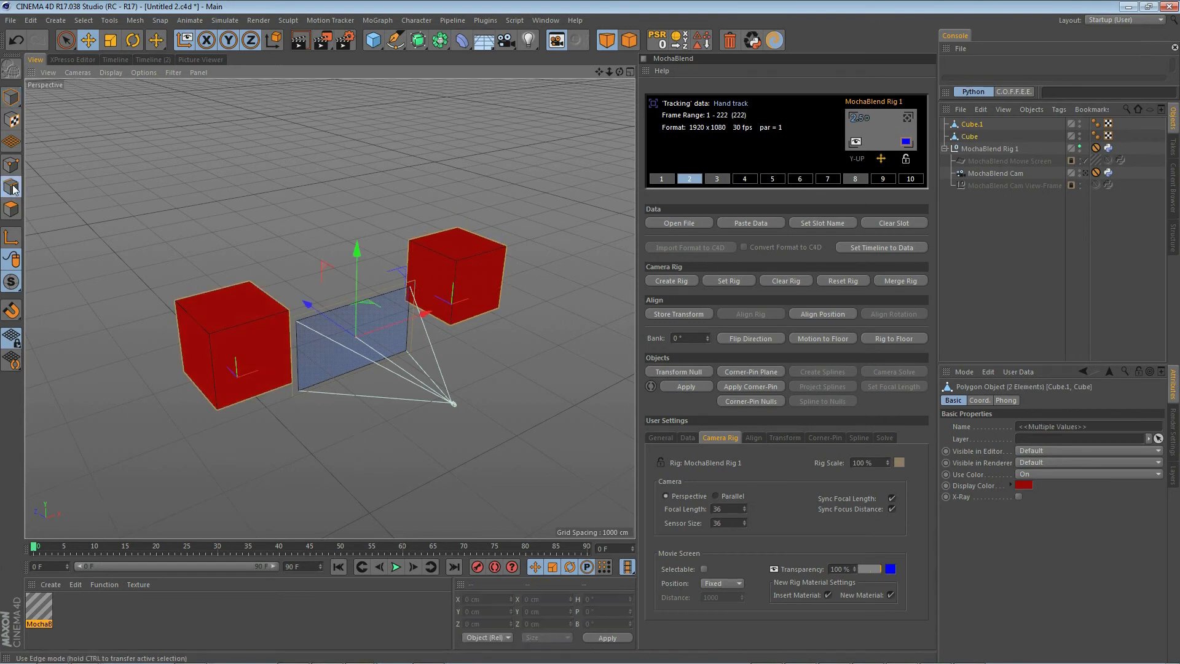
{"action": "left_click", "coordinate": [293, 336]}
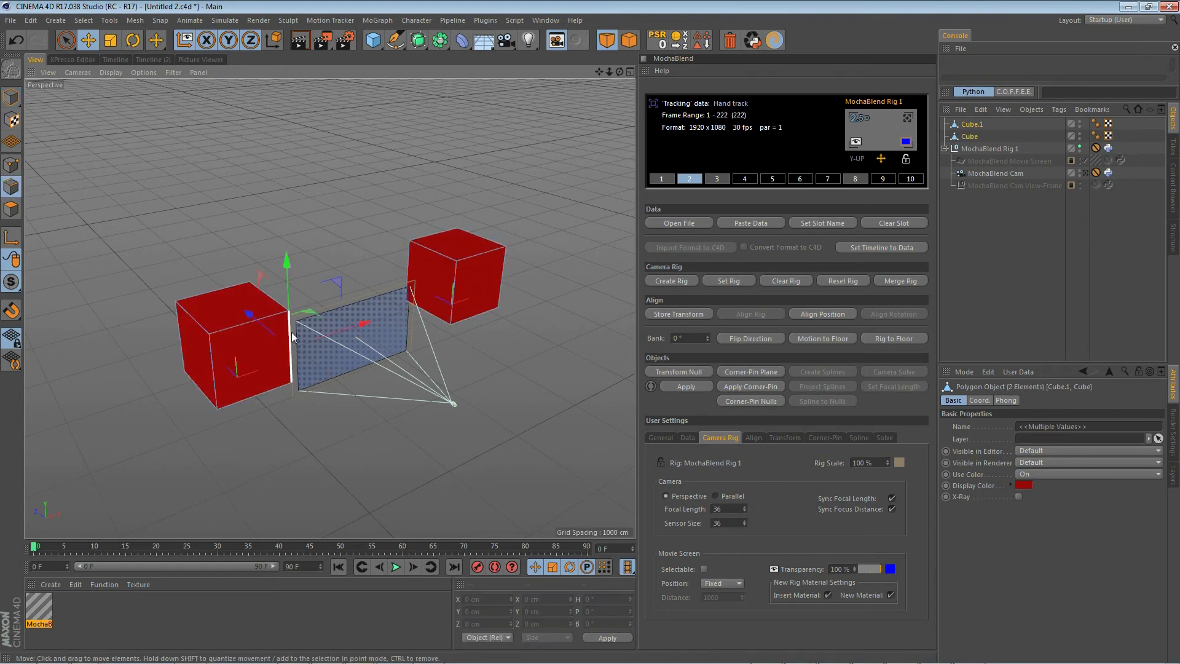
{"action": "left_click", "coordinate": [456, 280], "text": "shift"}
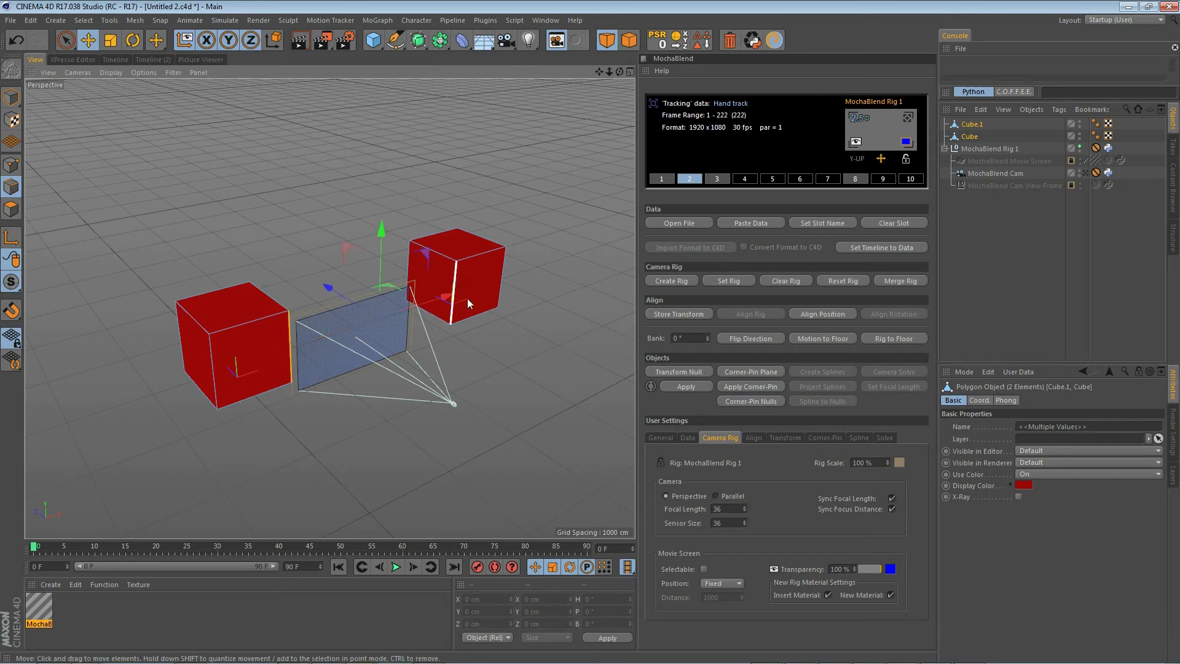
{"action": "left_click", "coordinate": [681, 314]}
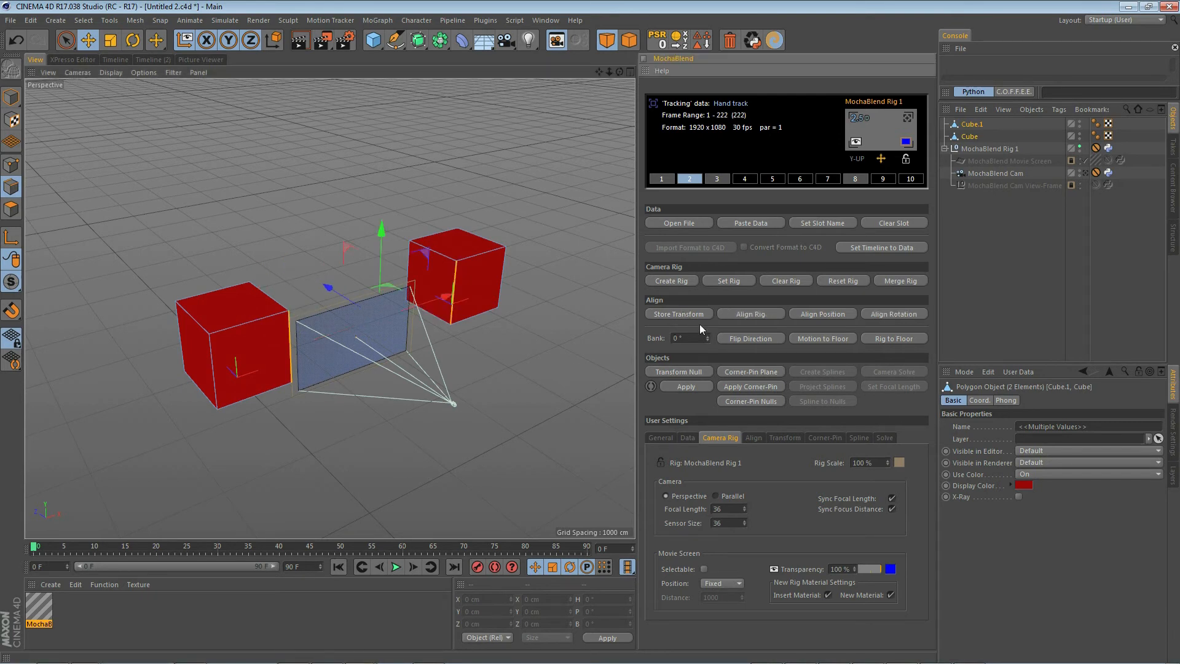
{"action": "left_click", "coordinate": [761, 315]}
{"action": "mouse_move", "coordinate": [484, 401]}
{"action": "left_mouse_down", "text": "alt"}
{"action": "mouse_move", "coordinate": [401, 385]}
{"action": "mouse_move", "coordinate": [418, 324]}
{"action": "mouse_move", "coordinate": [454, 326]}
{"action": "mouse_move", "coordinate": [505, 341]}
{"action": "mouse_move", "coordinate": [523, 364]}
{"action": "mouse_move", "coordinate": [482, 381]}
{"action": "mouse_move", "coordinate": [389, 385]}
{"action": "mouse_move", "coordinate": [490, 386]}
{"action": "left_mouse_up", "text": "alt"}
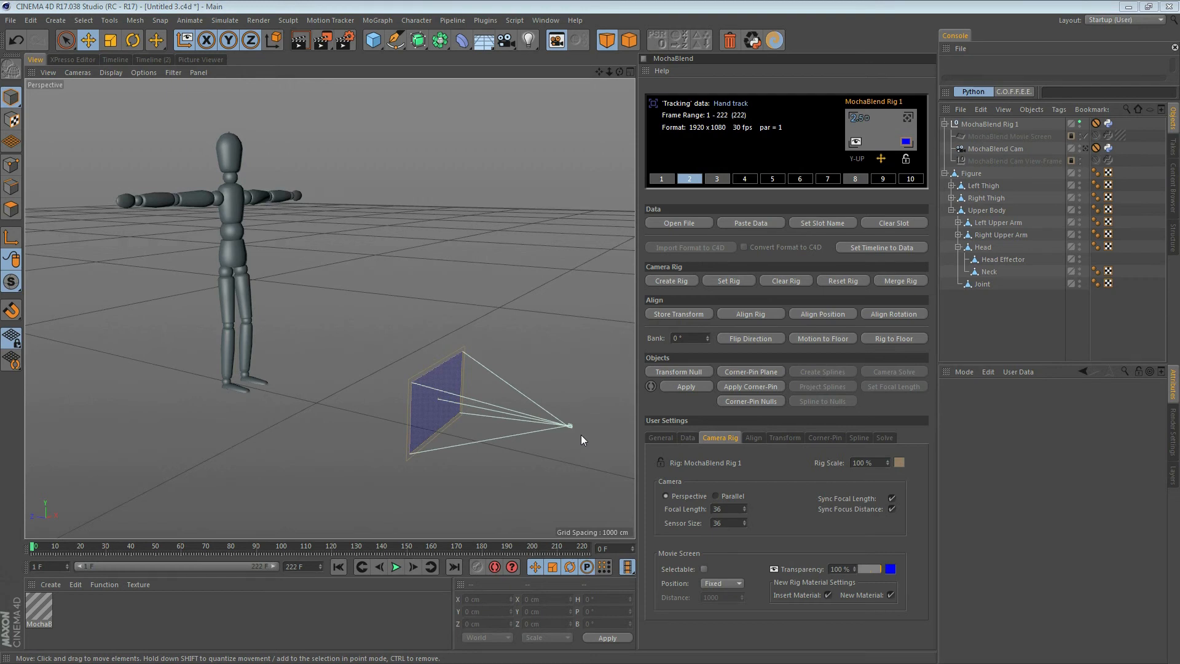
Store the transform of a single polygon on the figure's head and align the rig to that polygon
{"action": "left_click", "coordinate": [229, 147]}
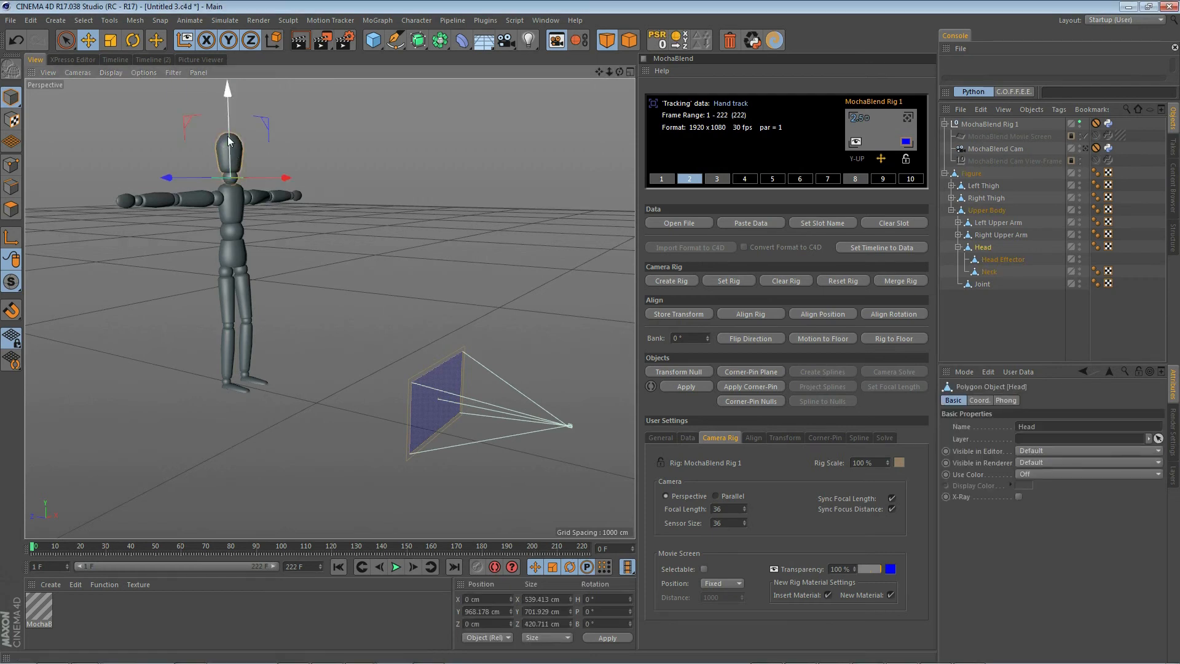
{"action": "scroll", "coordinate": [227, 127], "scroll_direction": "up", "scroll_amount": 2}
{"action": "scroll", "coordinate": [227, 128], "scroll_direction": "up", "scroll_amount": 4}
{"action": "left_click", "coordinate": [11, 209]}
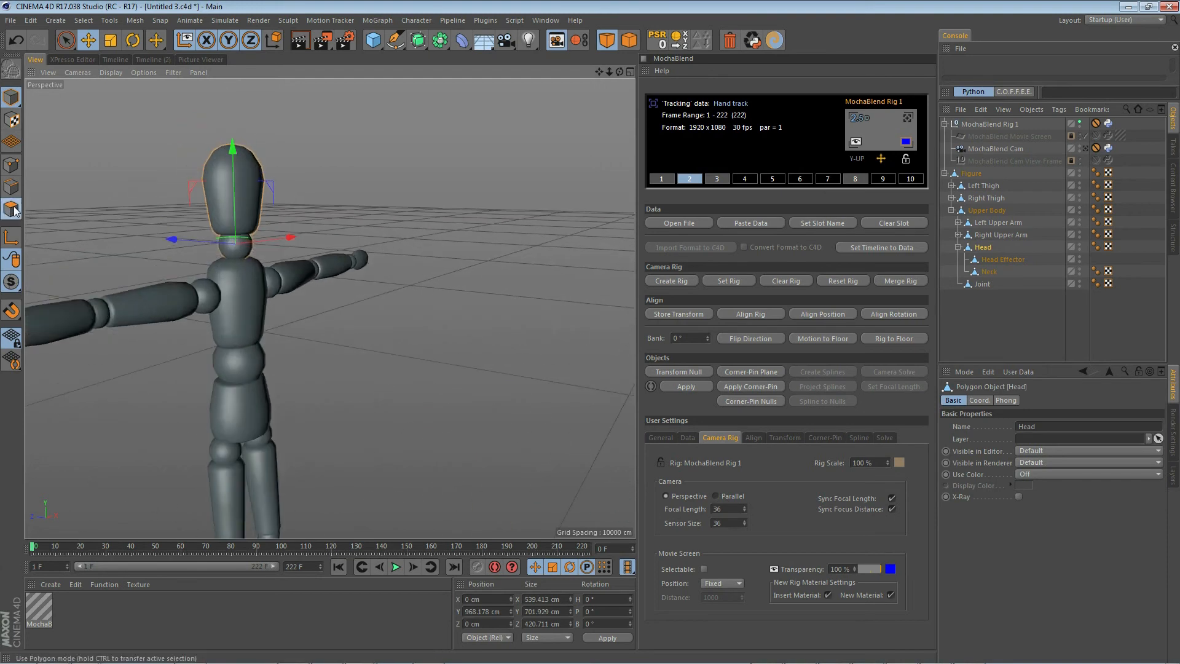
{"action": "left_click", "coordinate": [254, 171]}
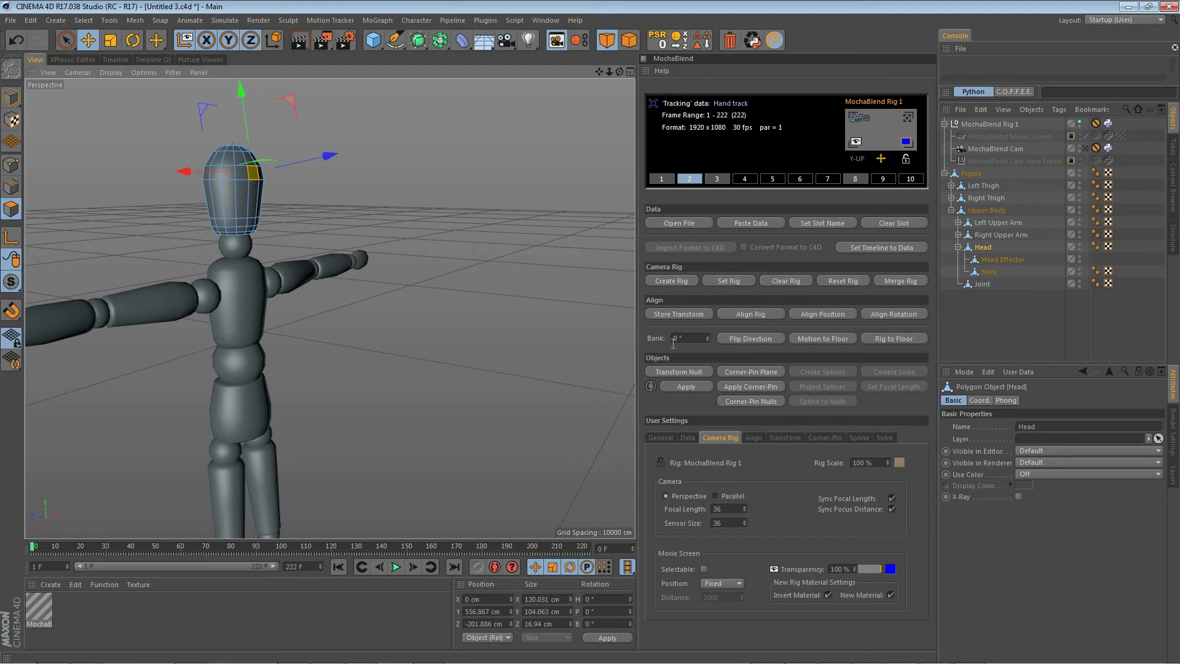
{"action": "left_click", "coordinate": [687, 313]}
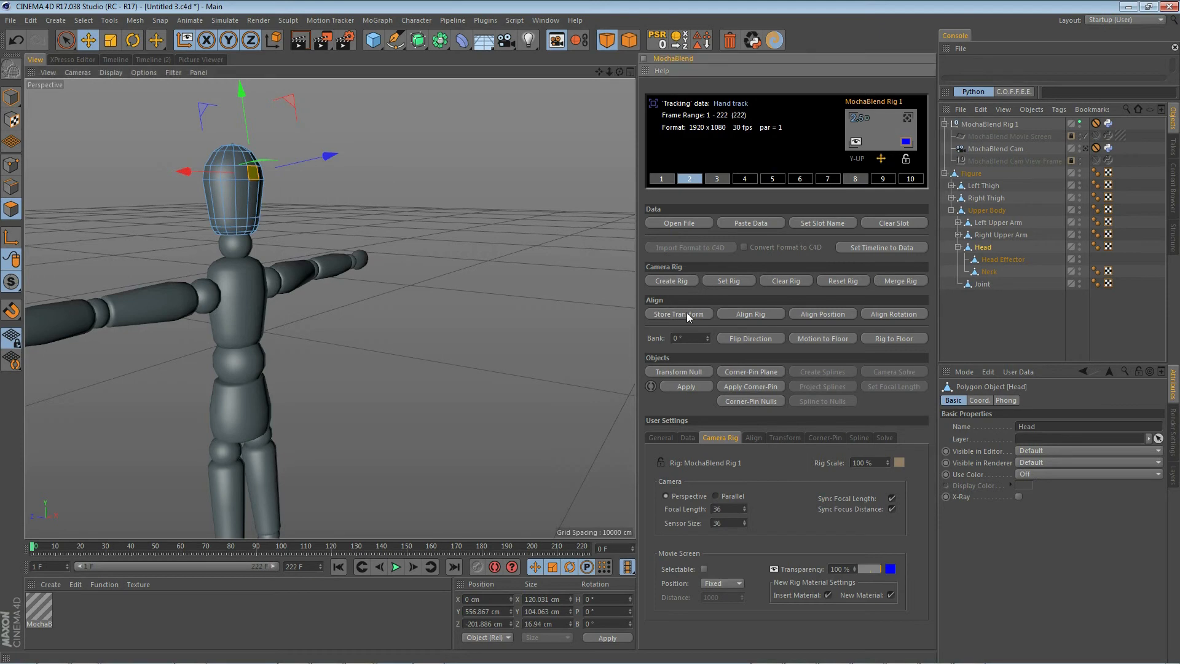
{"action": "left_click", "coordinate": [760, 315]}
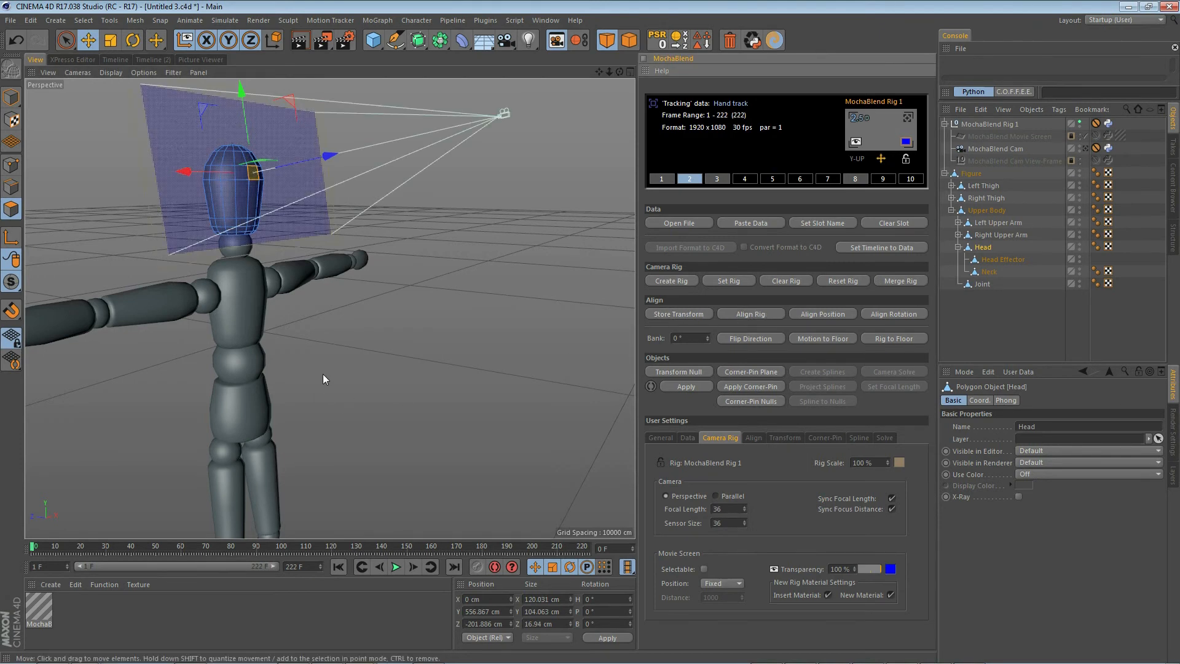
{"action": "scroll", "coordinate": [322, 374], "scroll_direction": "down", "scroll_amount": 3}
{"action": "scroll", "coordinate": [288, 227], "scroll_direction": "up", "scroll_amount": 5}
{"action": "mouse_move", "coordinate": [253, 308]}
{"action": "left_mouse_down", "text": "alt"}
{"action": "mouse_move", "coordinate": [362, 300]}
{"action": "mouse_move", "coordinate": [276, 313]}
{"action": "left_mouse_up", "text": "alt"}
{"action": "scroll", "coordinate": [117, 257], "scroll_direction": "down", "scroll_amount": 2}
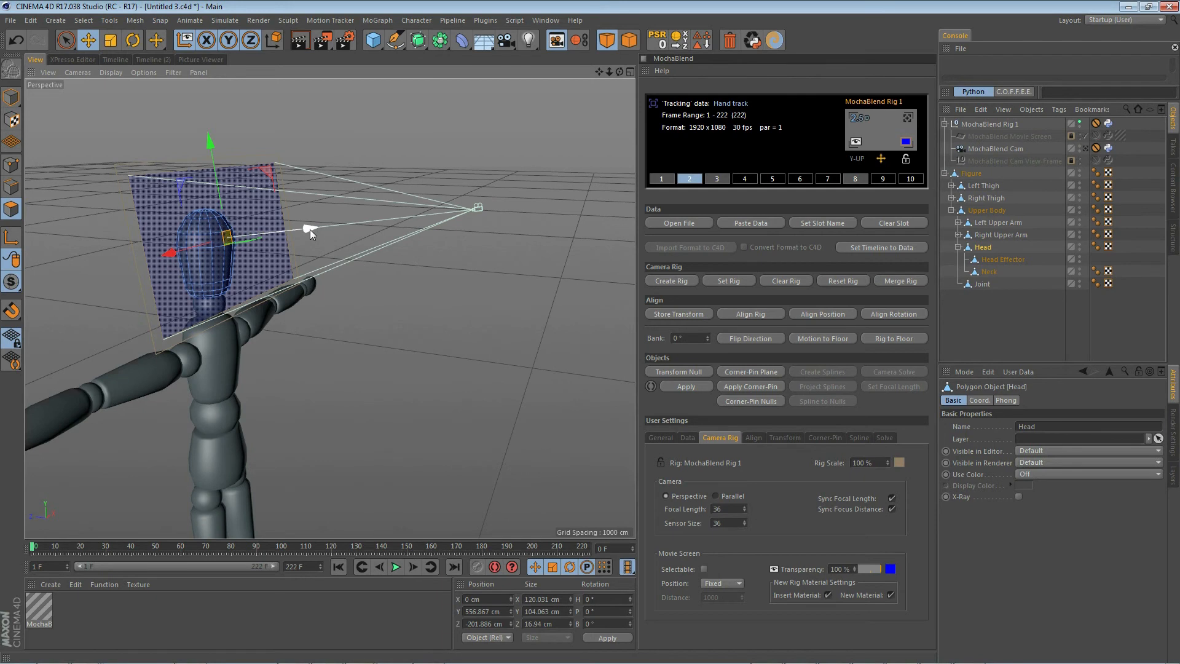
Move MochaBlend Rig 1 away from the figure's head along its Z axis to about Y 4707, Z 207 cm
{"action": "left_click", "coordinate": [12, 97]}
{"action": "left_click", "coordinate": [135, 161]}
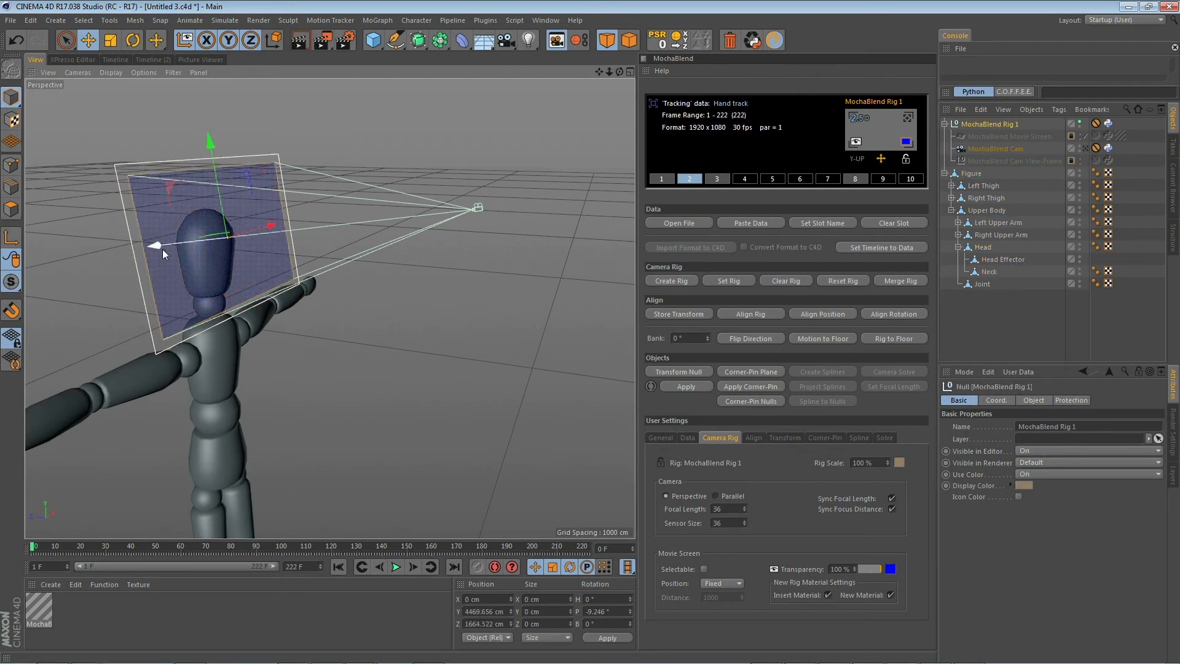
{"action": "left_click_drag", "start_coordinate": [160, 244], "coordinate": [337, 246]}
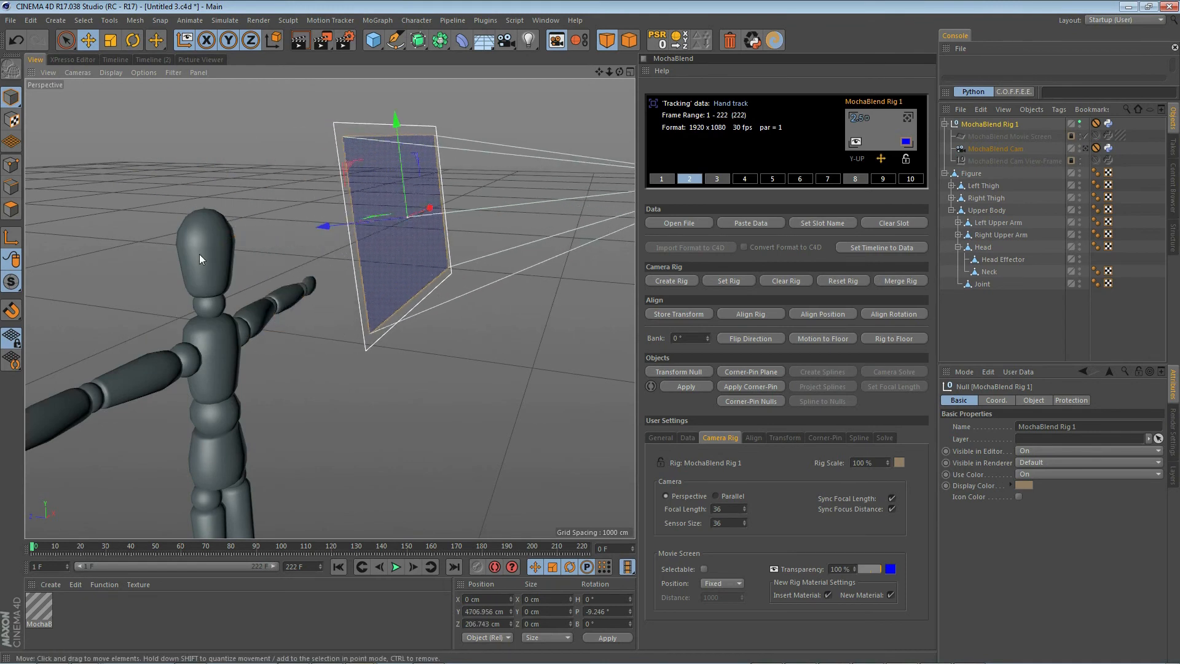
{"action": "scroll", "coordinate": [164, 274], "scroll_direction": "down", "scroll_amount": 3}
{"action": "left_click_drag", "start_coordinate": [293, 351], "coordinate": [320, 374], "text": "alt"}
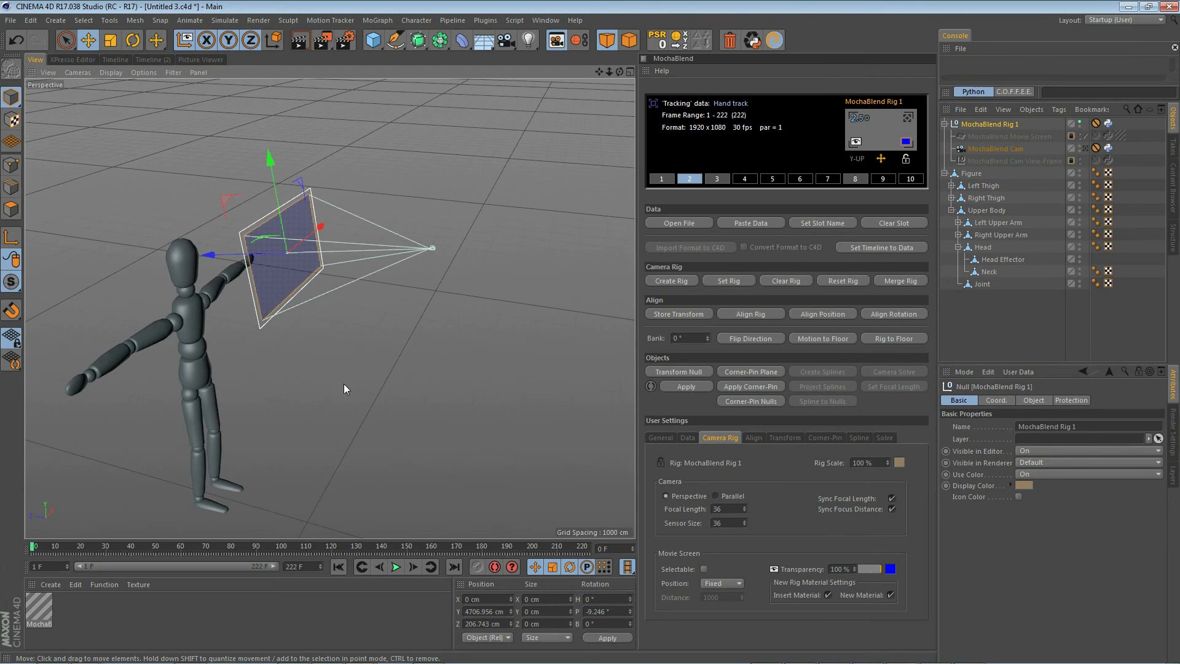
Create a transform null from the Hand track data and, at frame 1, align the rig so the null meets the stored head polygon
{"action": "left_click", "coordinate": [679, 371]}
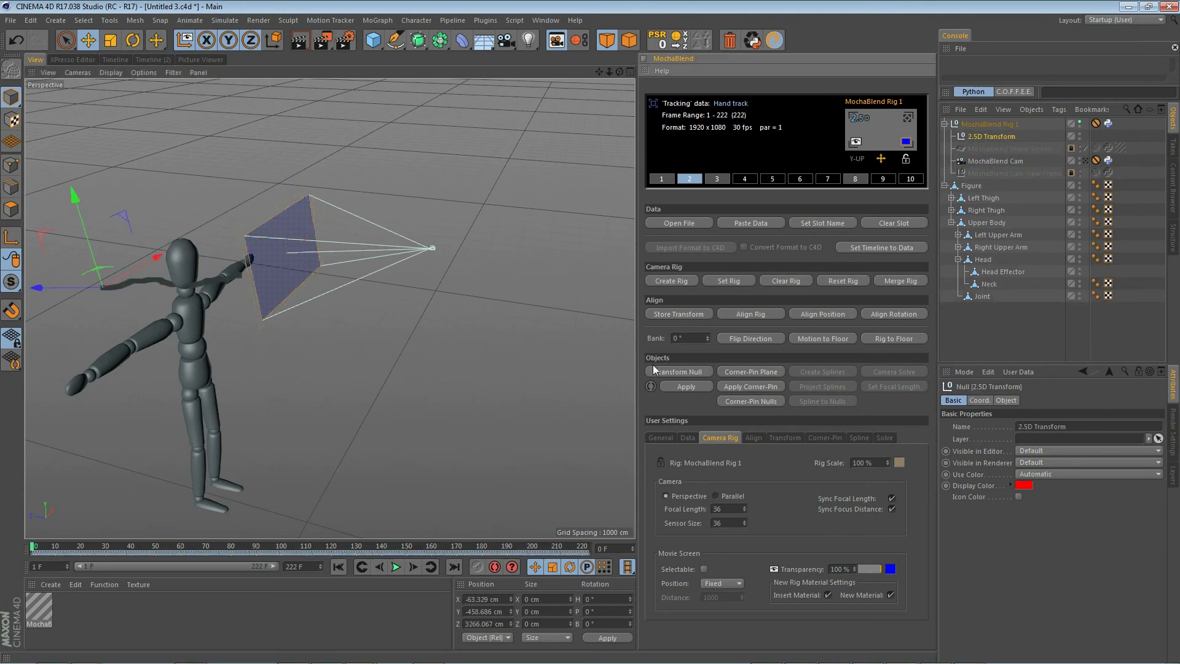
{"action": "mouse_move", "coordinate": [39, 546]}
{"action": "left_mouse_down"}
{"action": "mouse_move", "coordinate": [235, 547]}
{"action": "mouse_move", "coordinate": [25, 560]}
{"action": "left_mouse_up"}
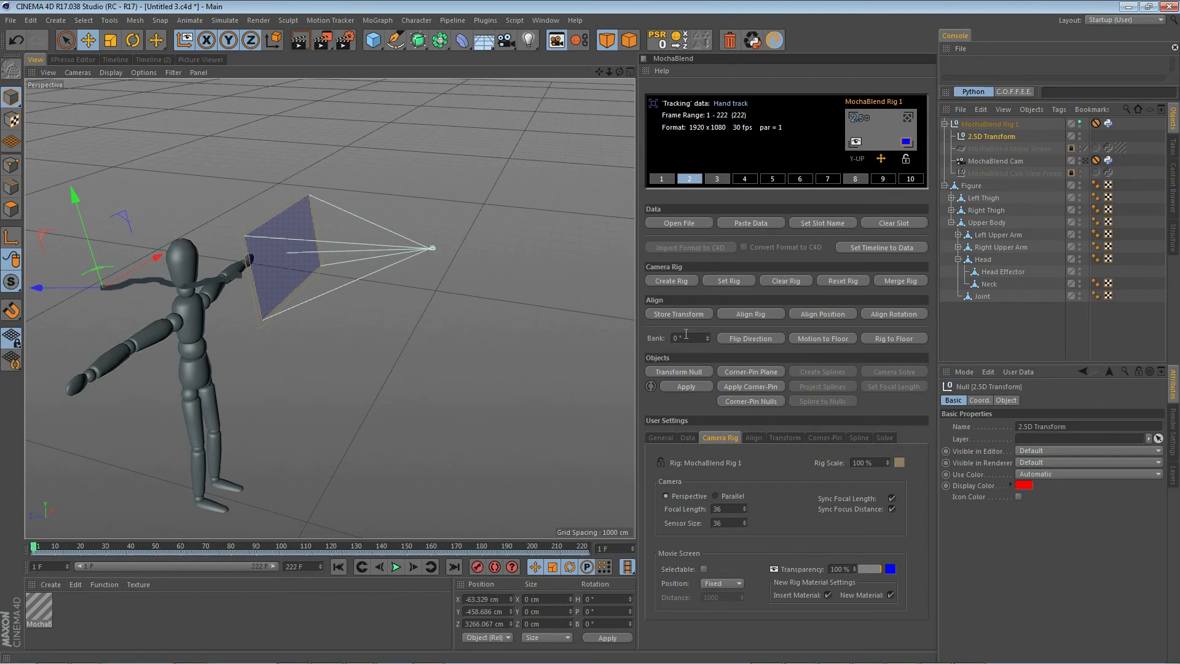
{"action": "left_click", "coordinate": [750, 314]}
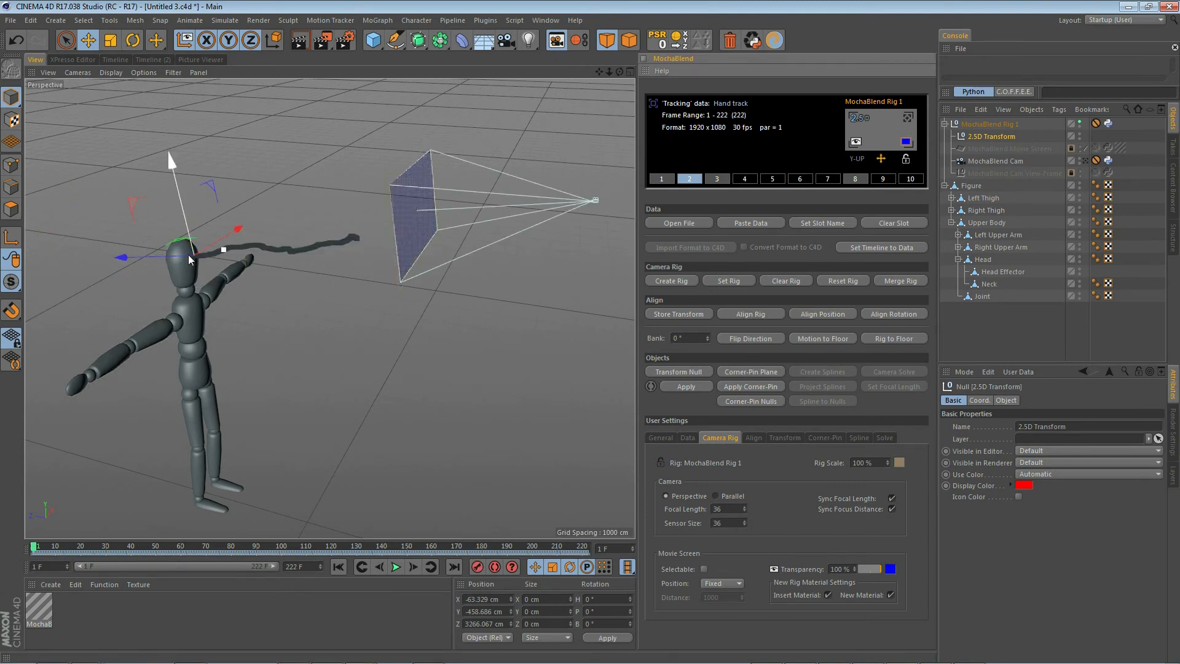
{"action": "scroll", "coordinate": [186, 261], "scroll_direction": "up", "scroll_amount": 3}
{"action": "scroll", "coordinate": [187, 261], "scroll_direction": "up", "scroll_amount": 3}
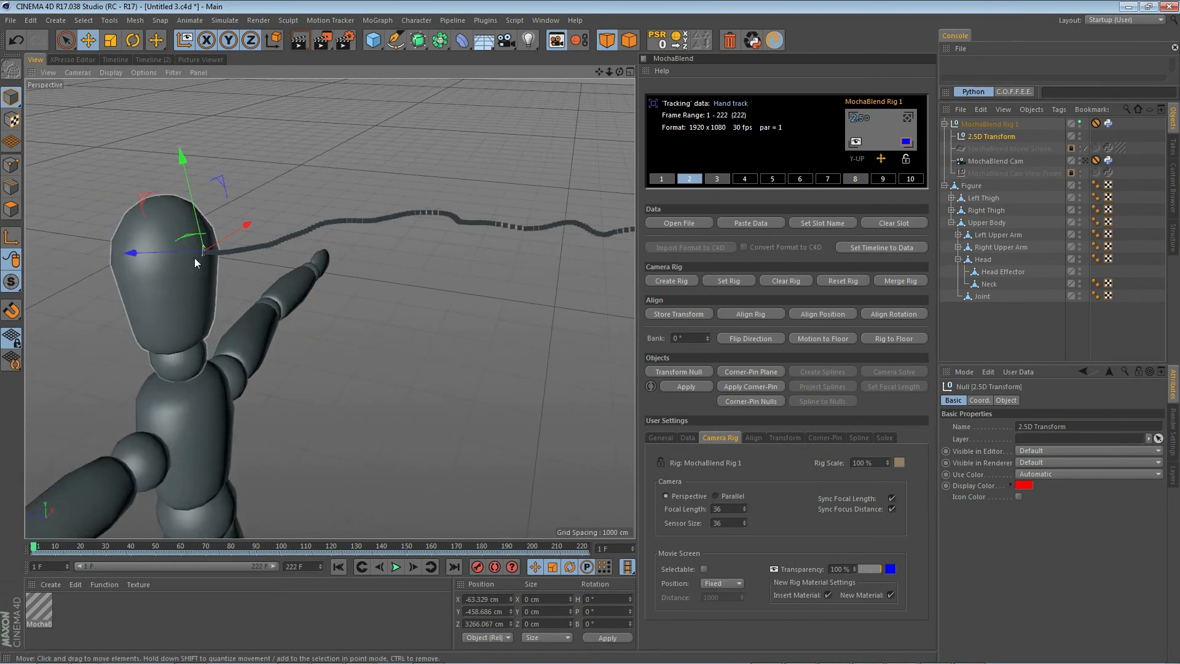
{"action": "scroll", "coordinate": [198, 259], "scroll_direction": "up", "scroll_amount": 5}
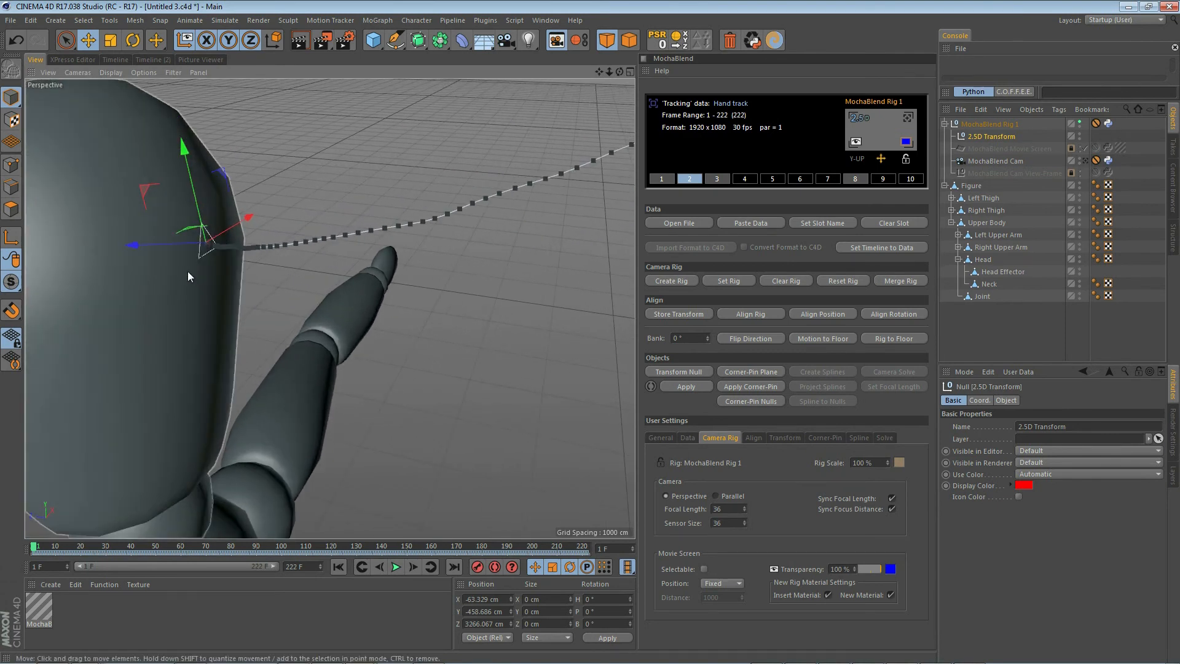
{"action": "mouse_move", "coordinate": [193, 260]}
{"action": "left_mouse_down", "text": "alt"}
{"action": "mouse_move", "coordinate": [225, 249]}
{"action": "mouse_move", "coordinate": [187, 266]}
{"action": "left_mouse_up", "text": "alt"}
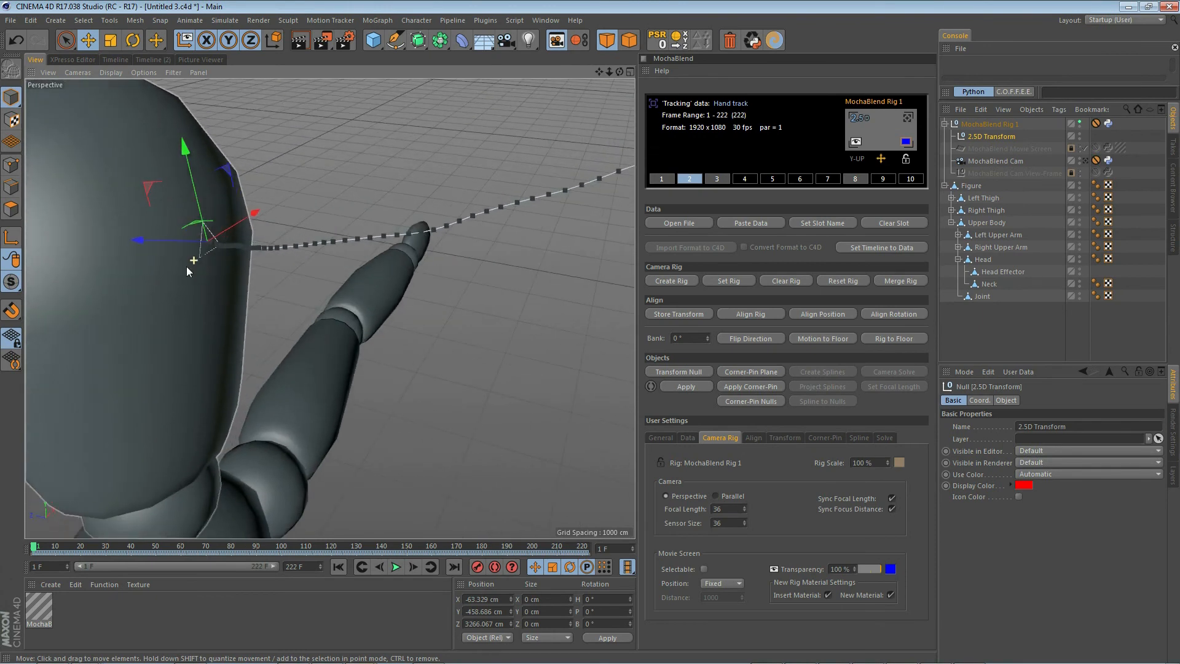
Add the head to the selection and display its polygons to check the null's position and orientation on the selected polygon
{"action": "left_click", "coordinate": [184, 320], "text": "shift"}
{"action": "left_click", "coordinate": [11, 209]}
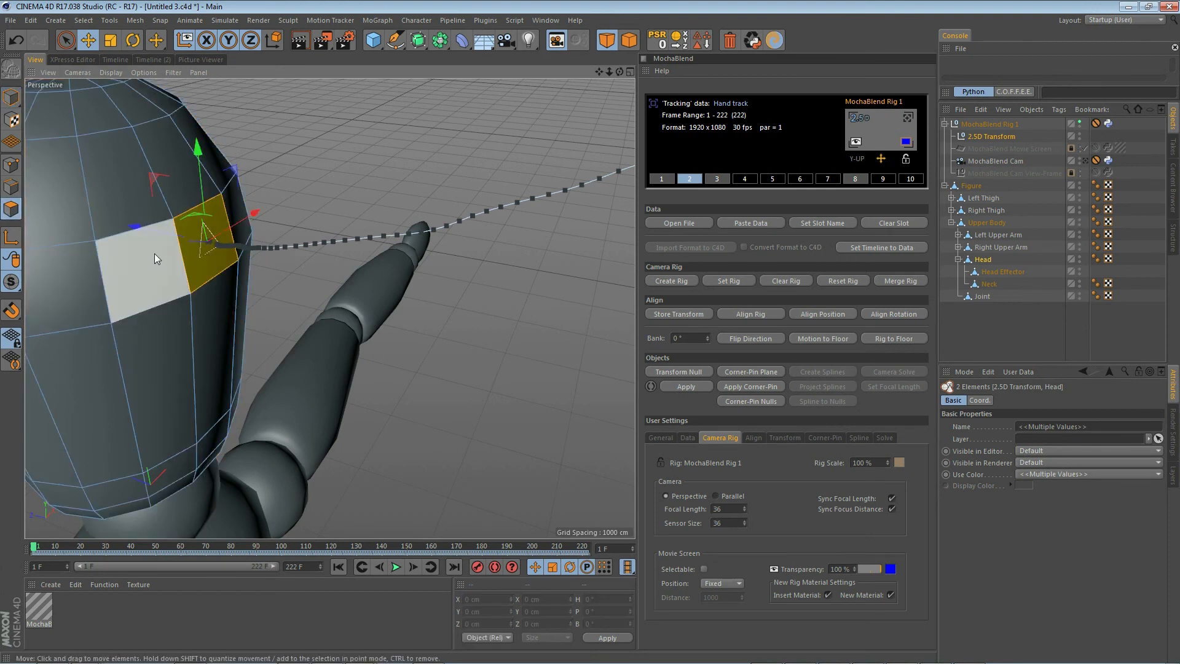
{"action": "scroll", "coordinate": [181, 245], "scroll_direction": "up", "scroll_amount": 5}
{"action": "left_click_drag", "start_coordinate": [197, 306], "coordinate": [235, 268], "text": "alt"}
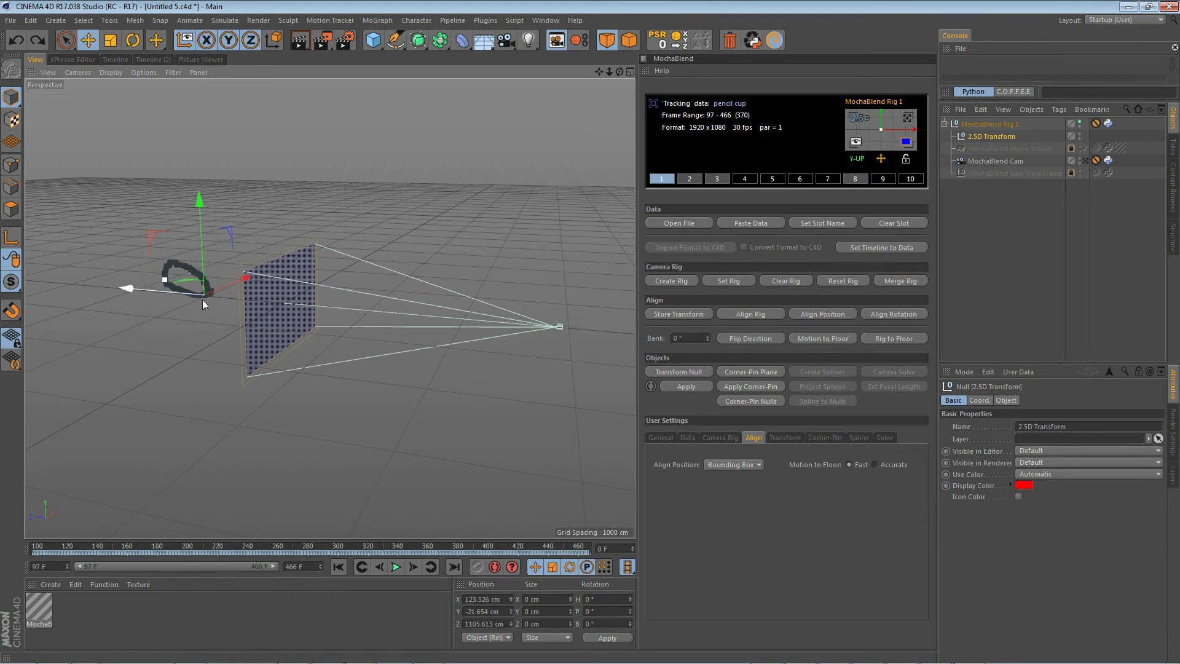
Align the pencil cup track's circular motion path to the floor with the Fast Motion to Floor option
{"action": "scroll", "coordinate": [179, 285], "scroll_direction": "up", "scroll_amount": 1}
{"action": "right_click_drag", "start_coordinate": [178, 285], "coordinate": [179, 212], "text": "alt"}
{"action": "mouse_move", "coordinate": [167, 311]}
{"action": "left_mouse_down", "text": "alt"}
{"action": "mouse_move", "coordinate": [185, 298]}
{"action": "mouse_move", "coordinate": [161, 312]}
{"action": "left_mouse_up", "text": "alt"}
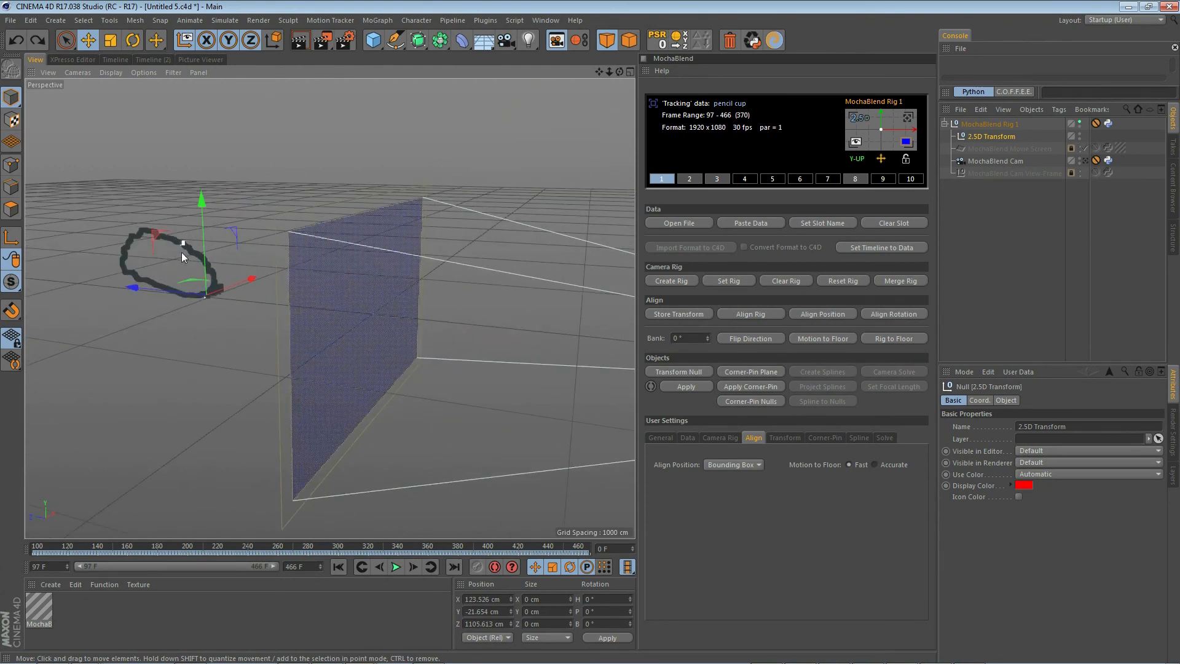
{"action": "left_click_drag", "start_coordinate": [193, 169], "coordinate": [200, 339], "text": "alt"}
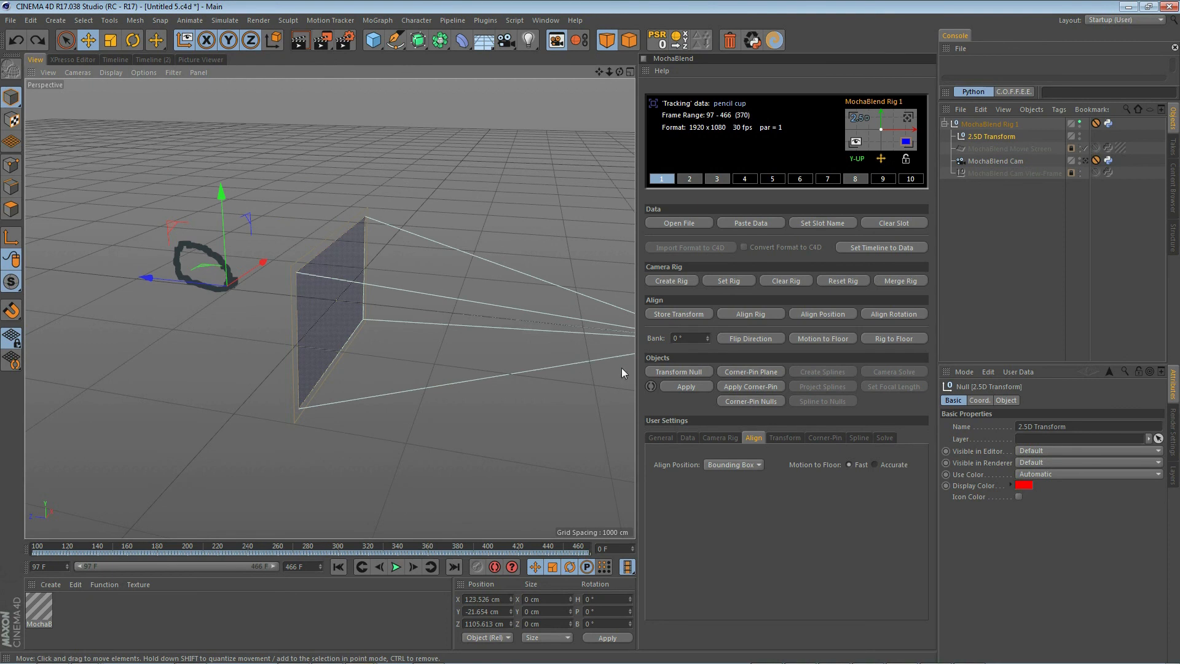
{"action": "left_click", "coordinate": [827, 338]}
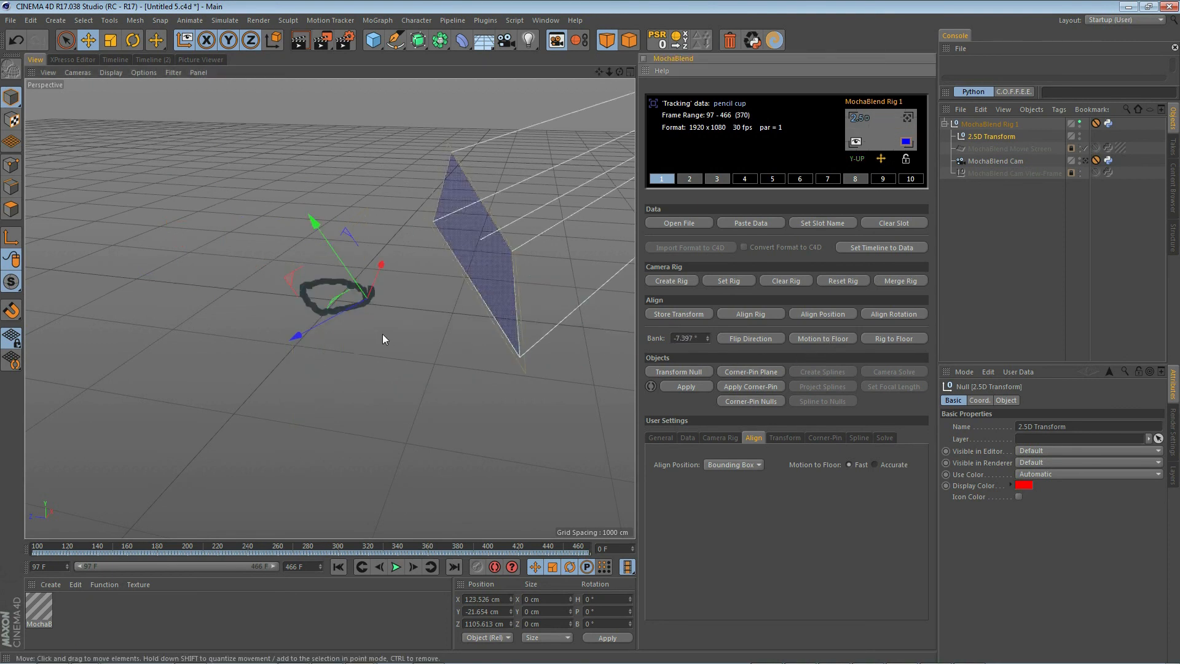
{"action": "mouse_move", "coordinate": [367, 334]}
{"action": "left_mouse_down", "text": "alt"}
{"action": "mouse_move", "coordinate": [367, 305]}
{"action": "mouse_move", "coordinate": [249, 315]}
{"action": "mouse_move", "coordinate": [230, 302]}
{"action": "mouse_move", "coordinate": [348, 327]}
{"action": "mouse_move", "coordinate": [348, 347]}
{"action": "left_mouse_up", "text": "alt"}
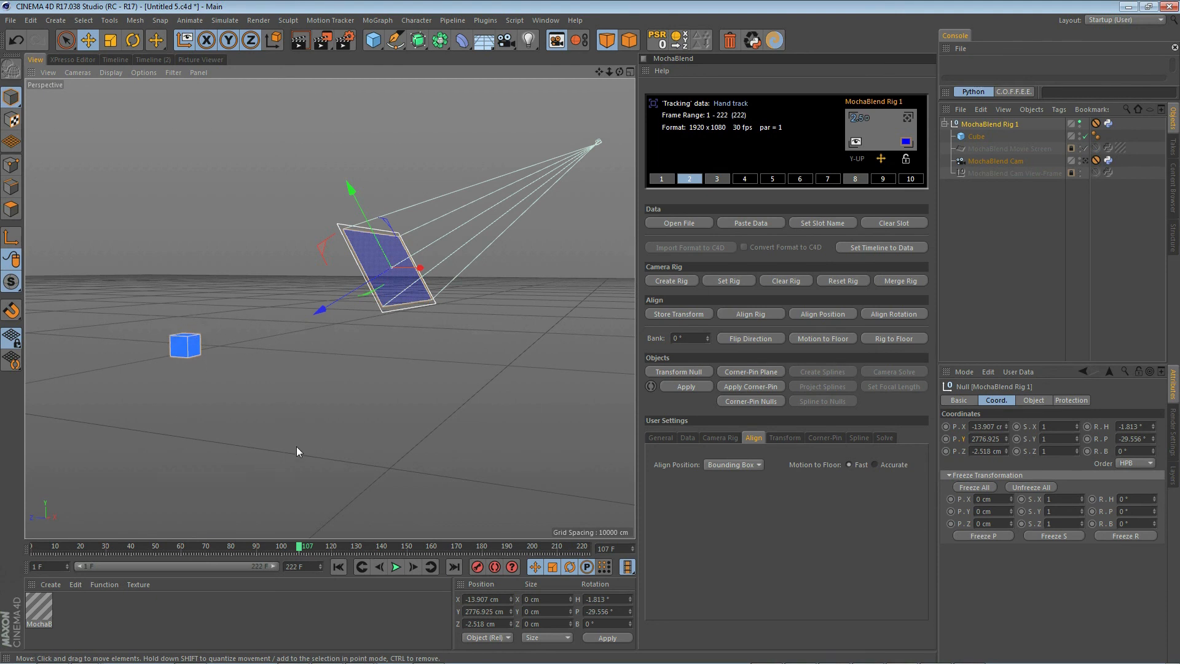
Drop MochaBlend Rig 1 to the floor with Rig to Floor, and apply the Hand track data to the cube
{"action": "left_click", "coordinate": [901, 340]}
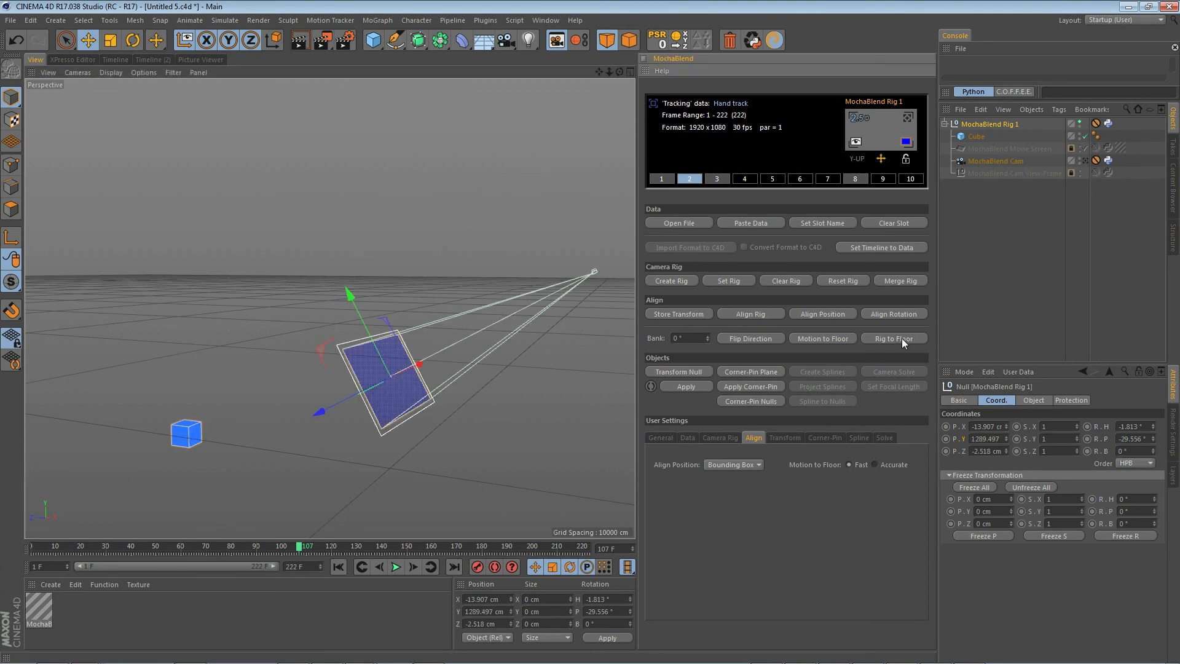
{"action": "left_click", "coordinate": [983, 138]}
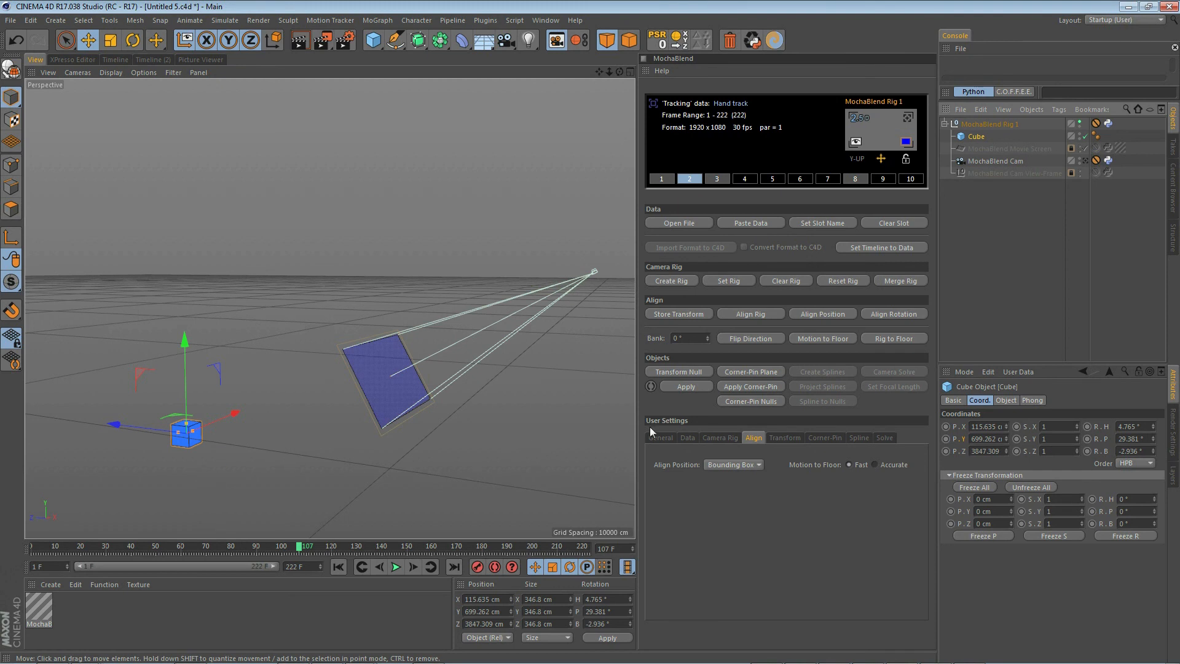
{"action": "left_click", "coordinate": [687, 387]}
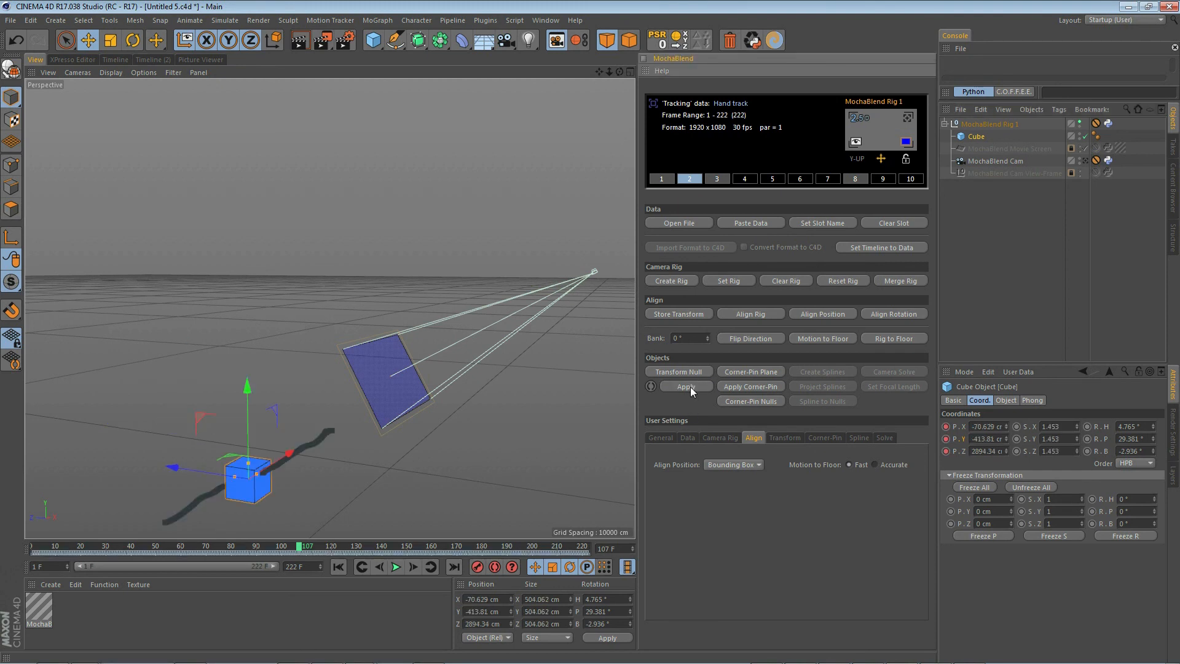
Run Rig to Floor for the tracked cube at frame 107, and repeat it at frame 65
{"action": "left_click", "coordinate": [899, 338]}
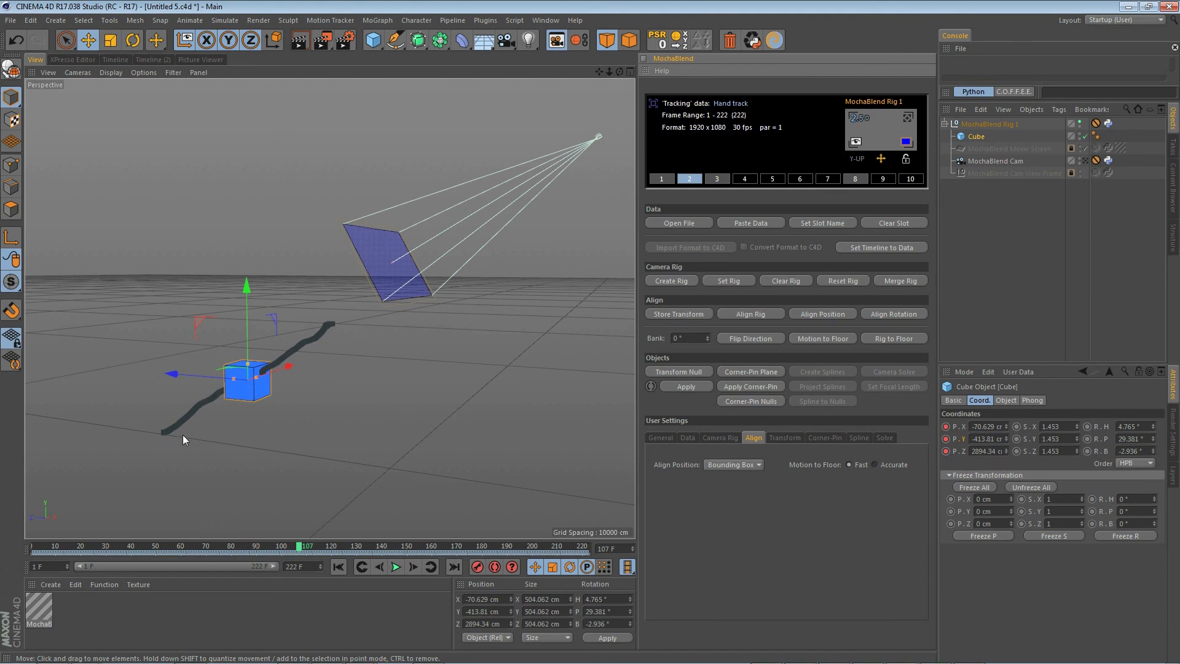
{"action": "left_click_drag", "start_coordinate": [302, 547], "coordinate": [205, 572]}
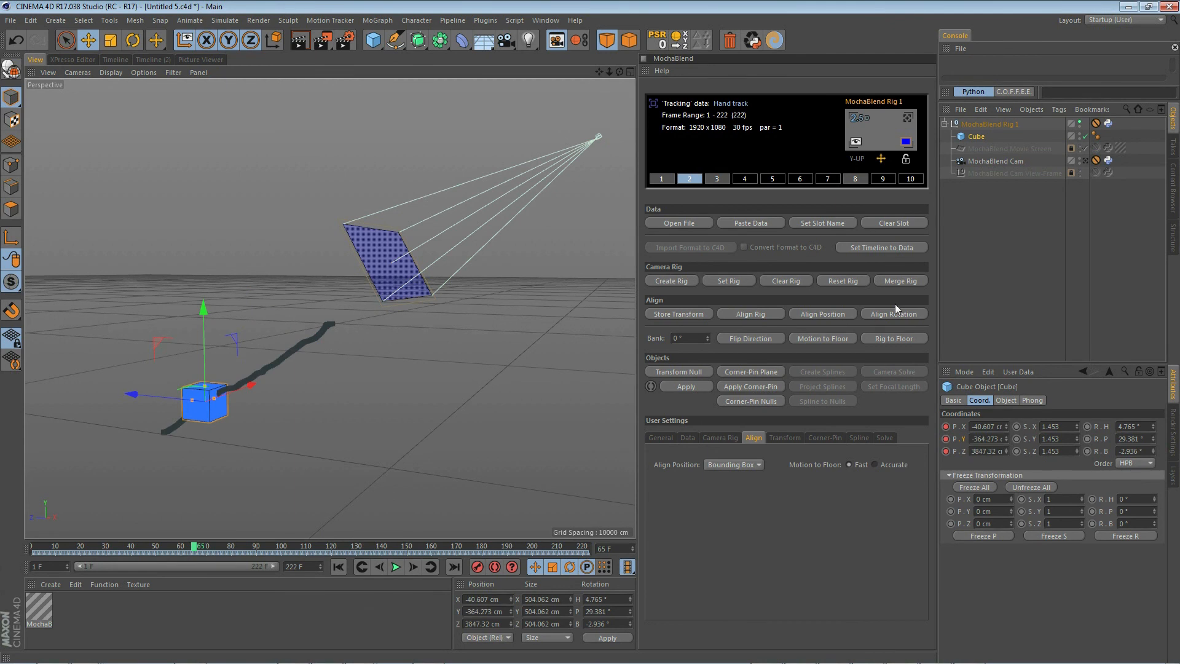
{"action": "left_click", "coordinate": [901, 339]}
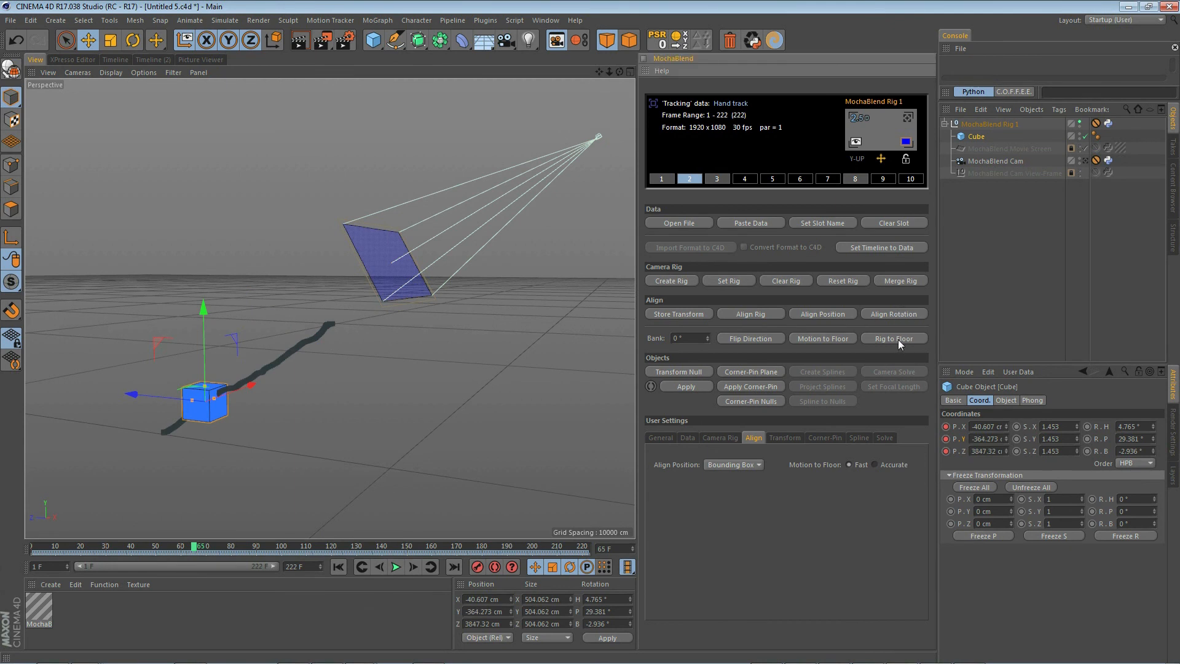